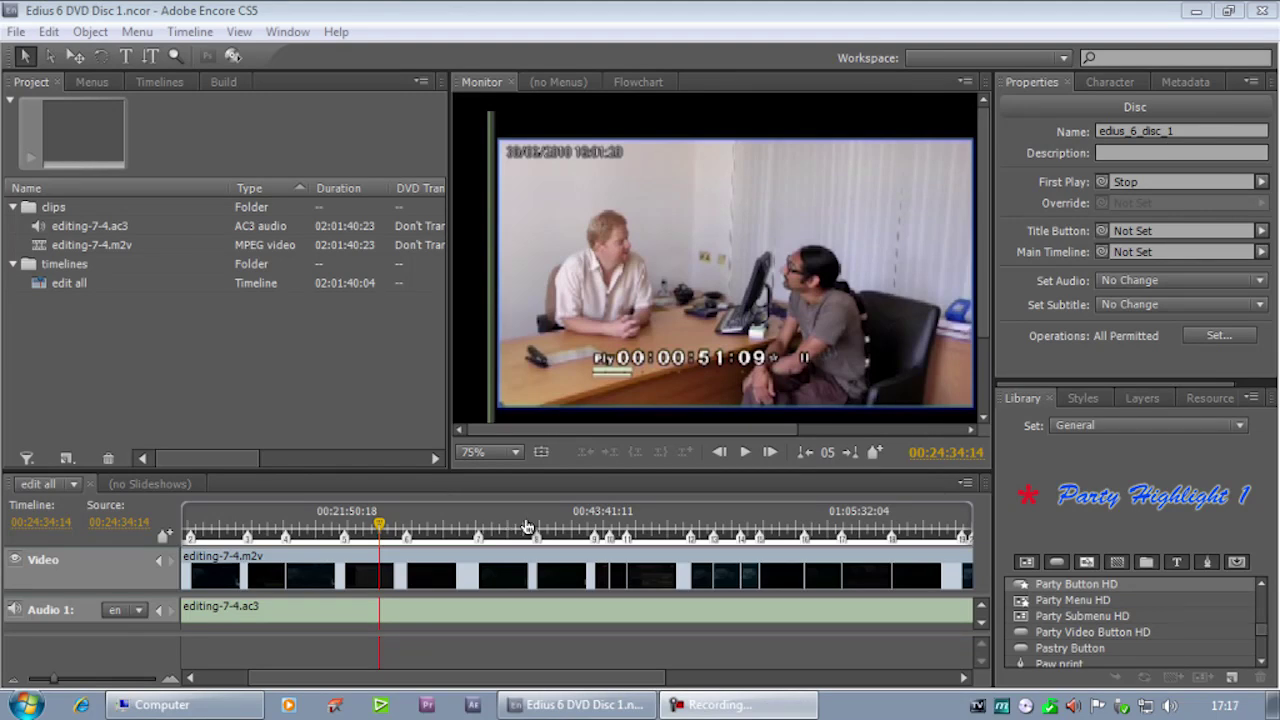
Move the edit all playhead to 00:24:24:08 and scroll right through its chapter markers.
{"action": "left_click", "coordinate": [140, 33]}
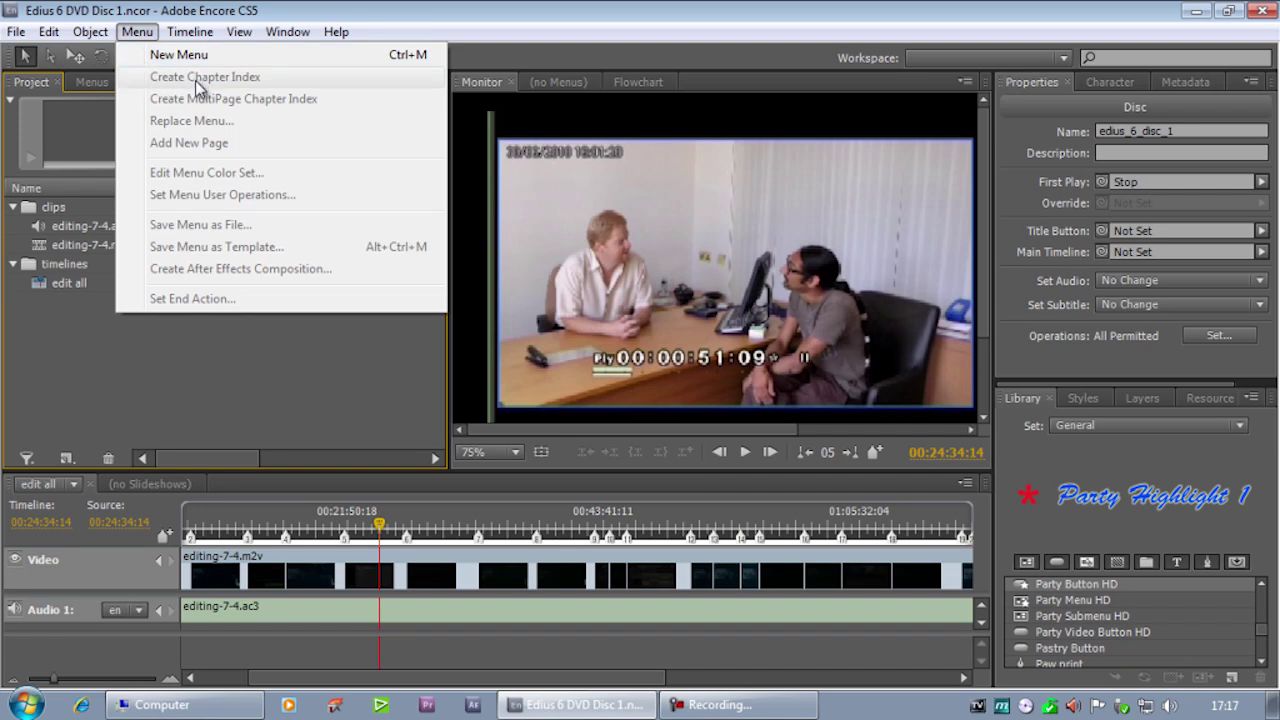
{"action": "left_click", "coordinate": [255, 372]}
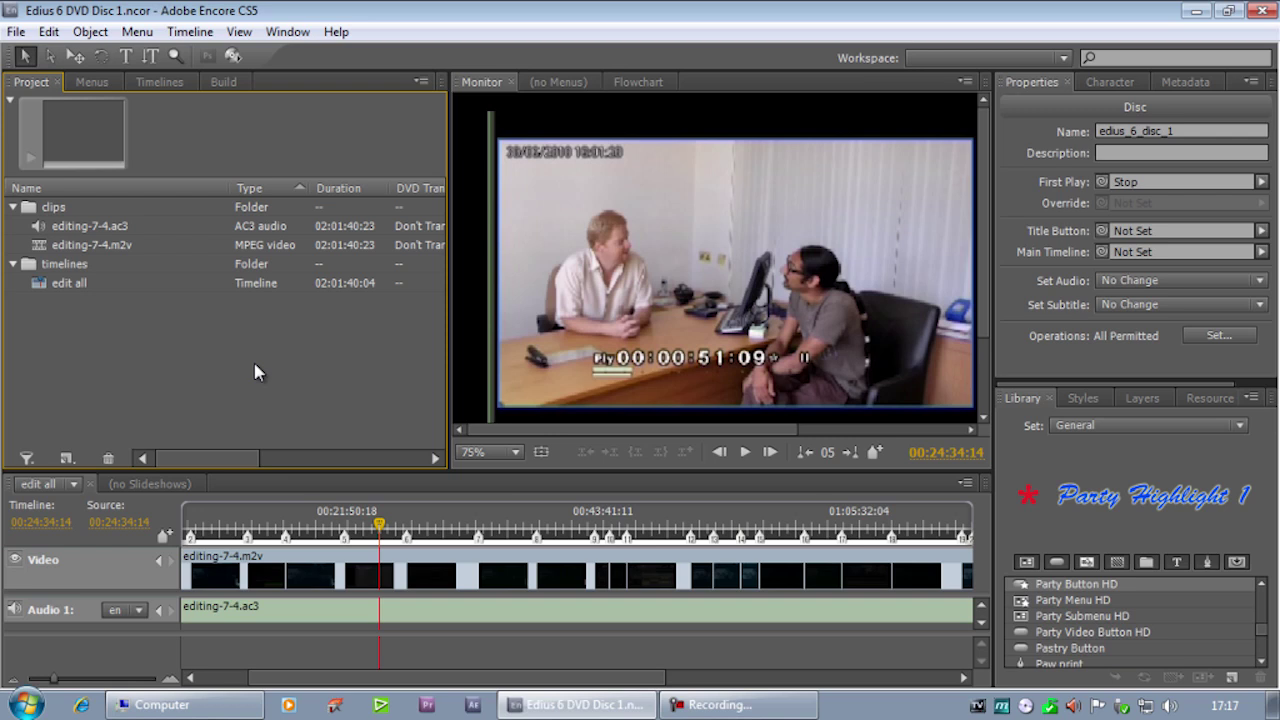
{"action": "left_click_drag", "start_coordinate": [379, 524], "coordinate": [380, 555]}
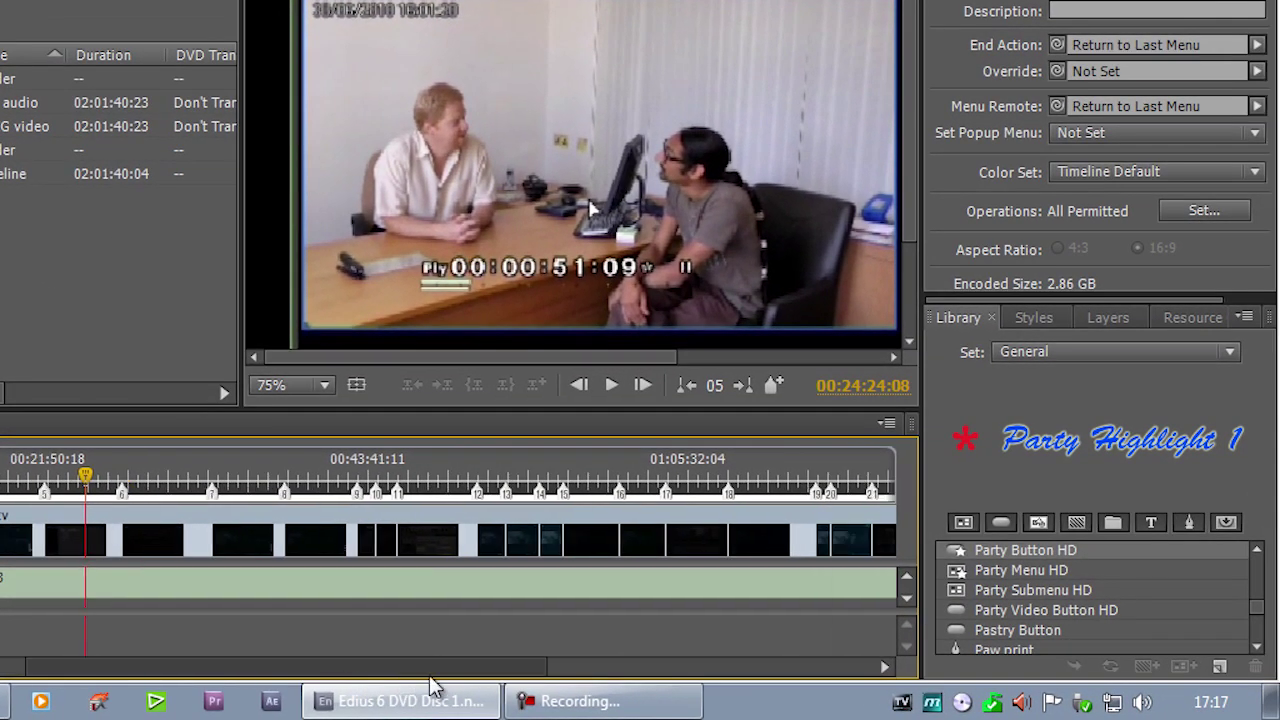
{"action": "left_click_drag", "start_coordinate": [599, 692], "coordinate": [694, 690]}
{"action": "left_click_drag", "start_coordinate": [548, 683], "coordinate": [636, 683]}
{"action": "left_click_drag", "start_coordinate": [720, 650], "coordinate": [838, 665]}
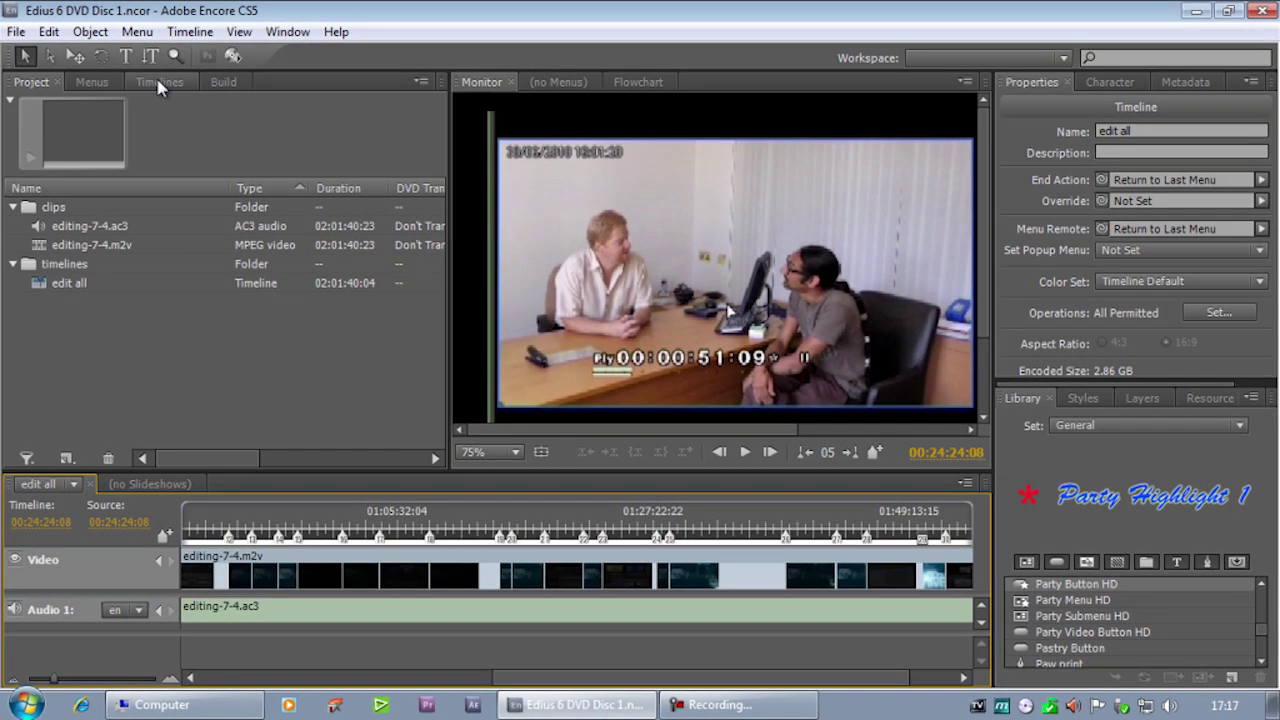
Scroll the edit all chapter list past entries like 'BIN BUTTONS' and 'SEARCH THE BIN', then return to the top.
{"action": "left_click", "coordinate": [0, 0]}
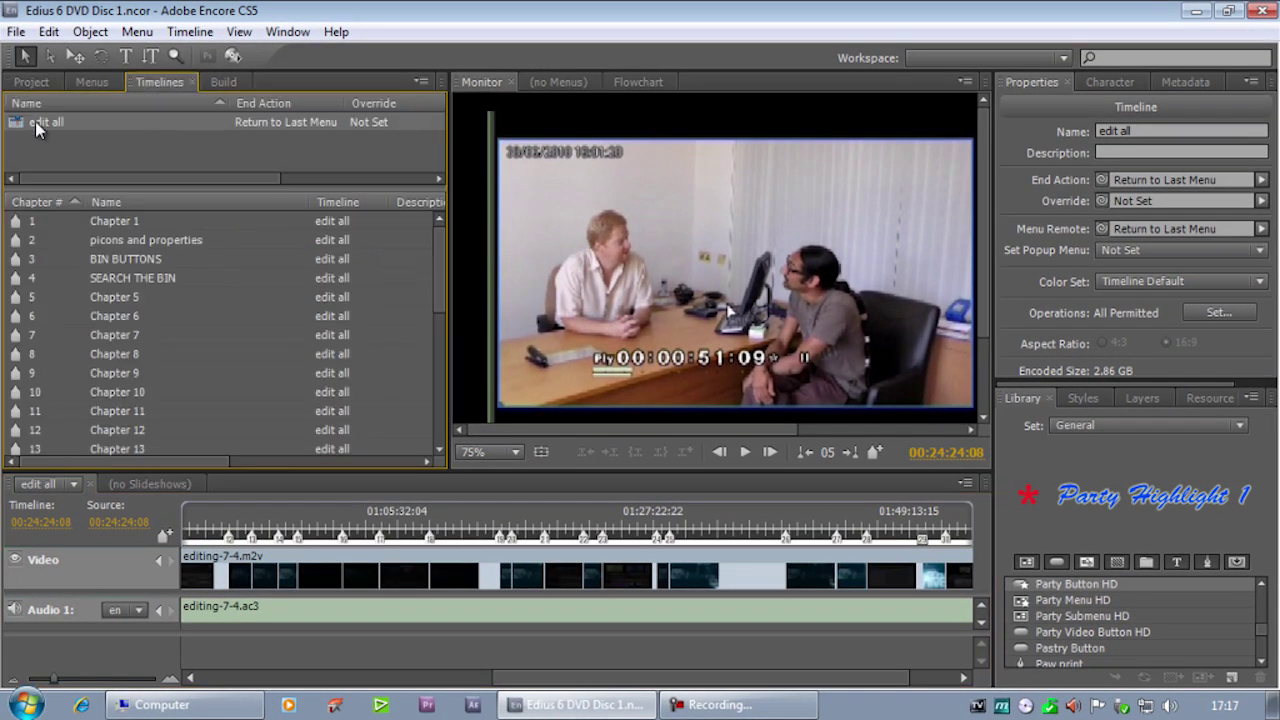
{"action": "left_click_drag", "start_coordinate": [440, 281], "coordinate": [403, 434]}
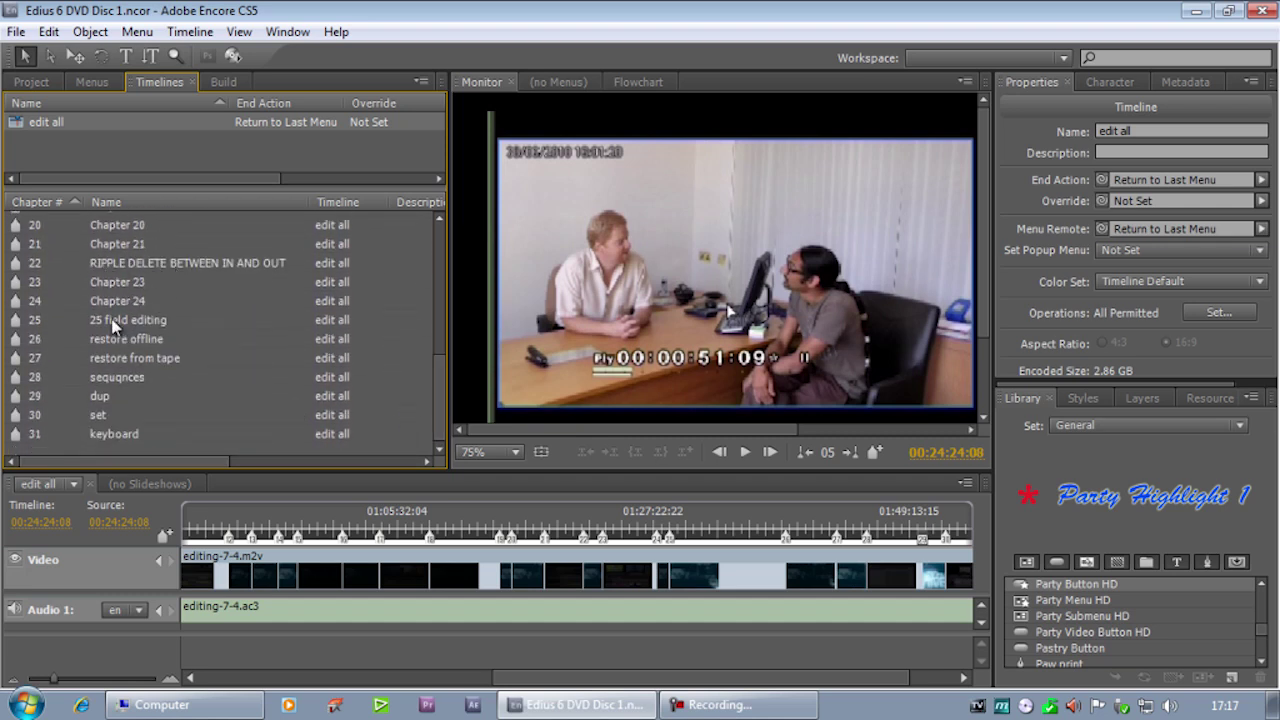
{"action": "left_click", "coordinate": [331, 547]}
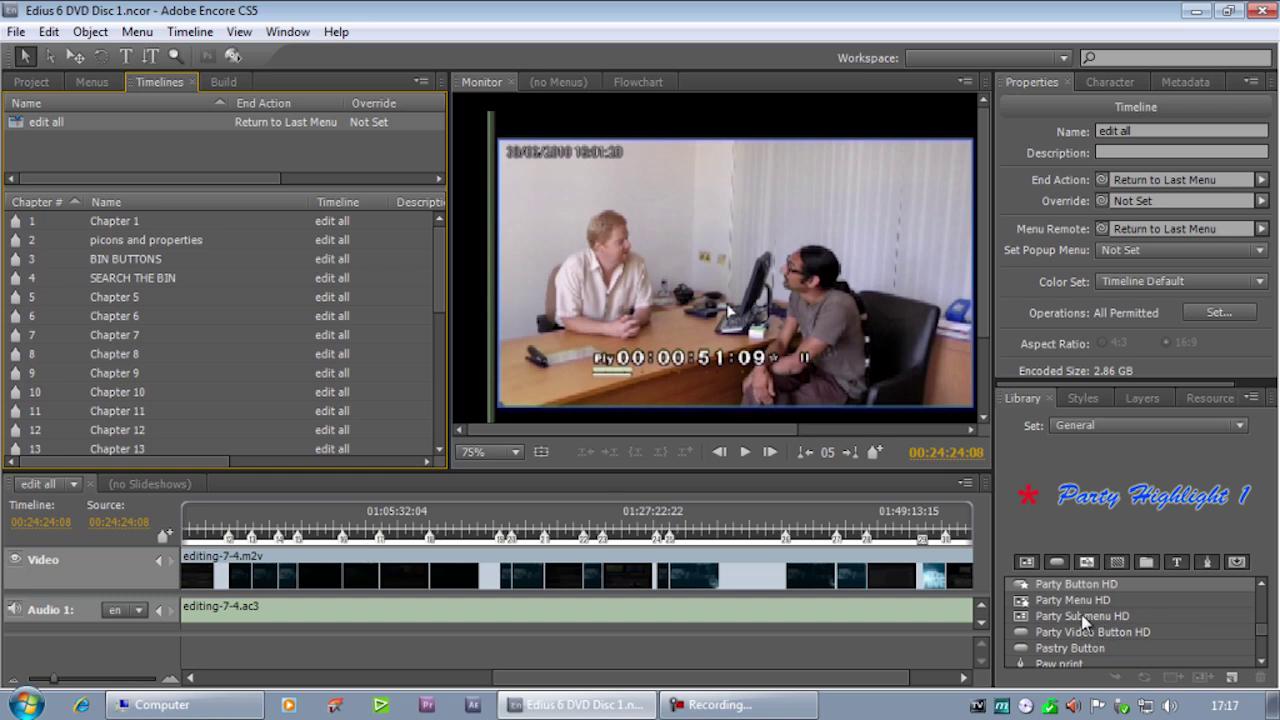
Import the menu template file into the Project panel with Import As > Menu.
{"action": "left_click", "coordinate": [30, 82]}
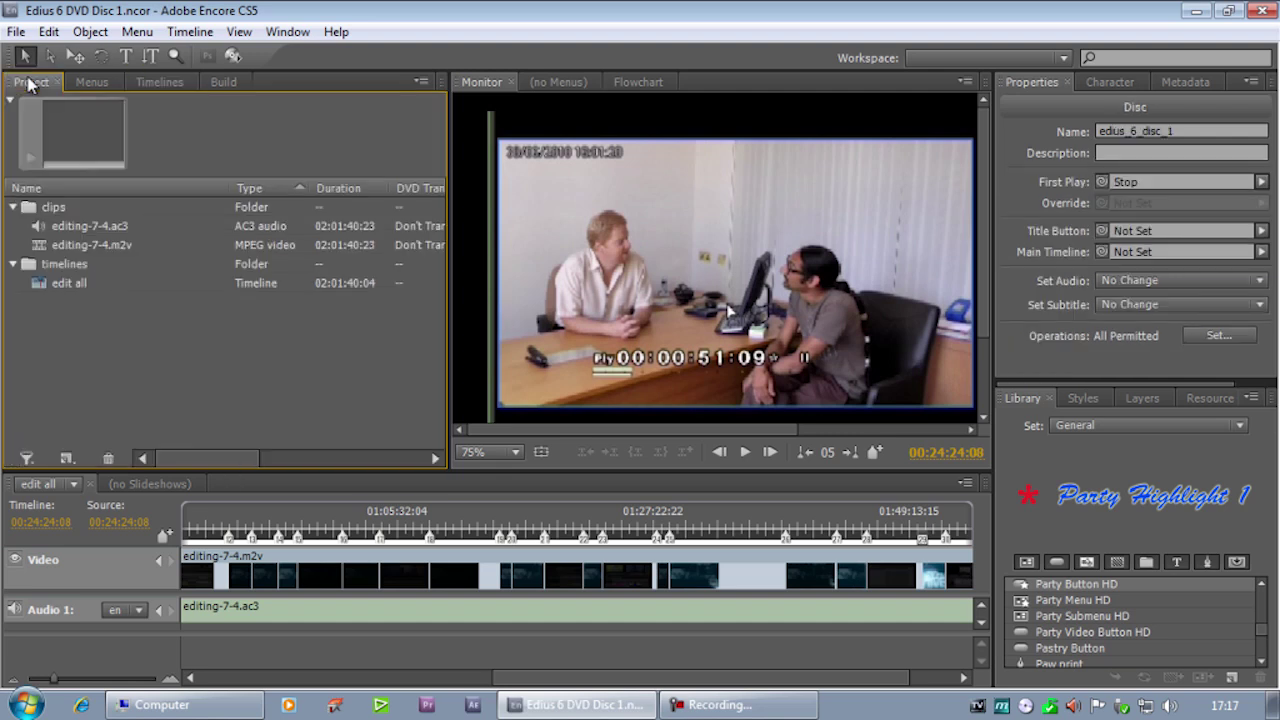
{"action": "left_click", "coordinate": [137, 31]}
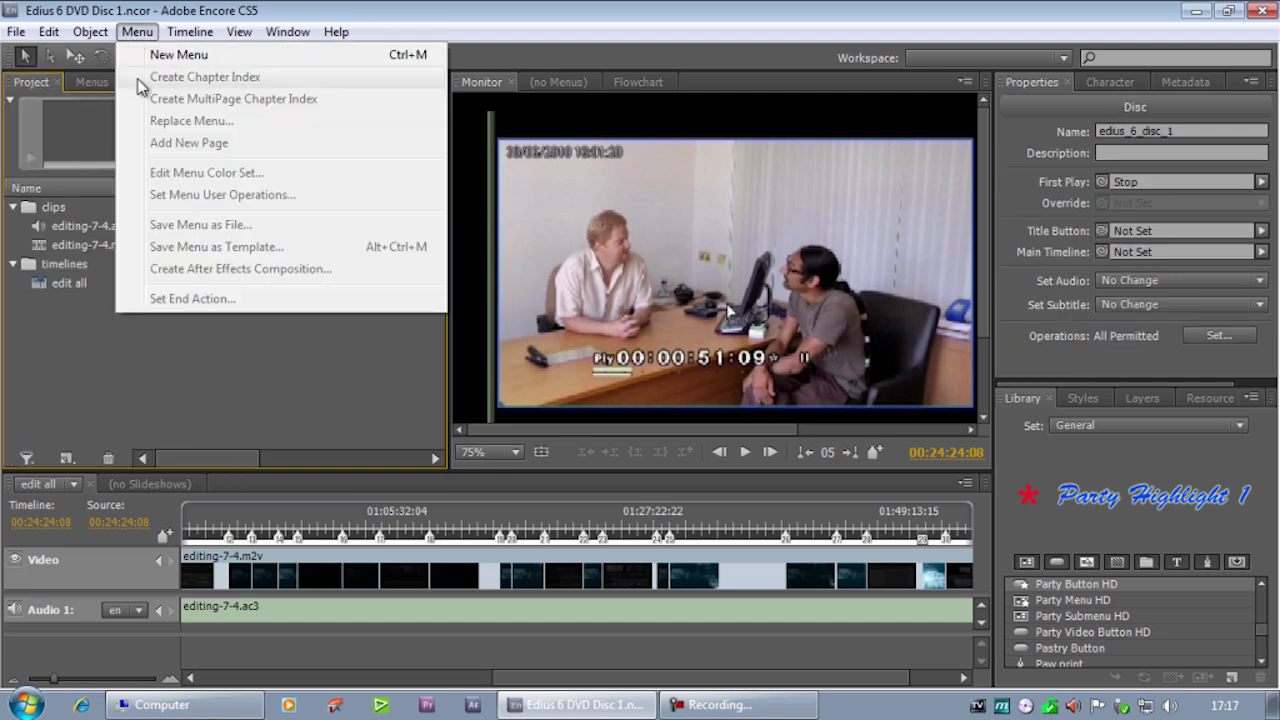
{"action": "left_click", "coordinate": [82, 377]}
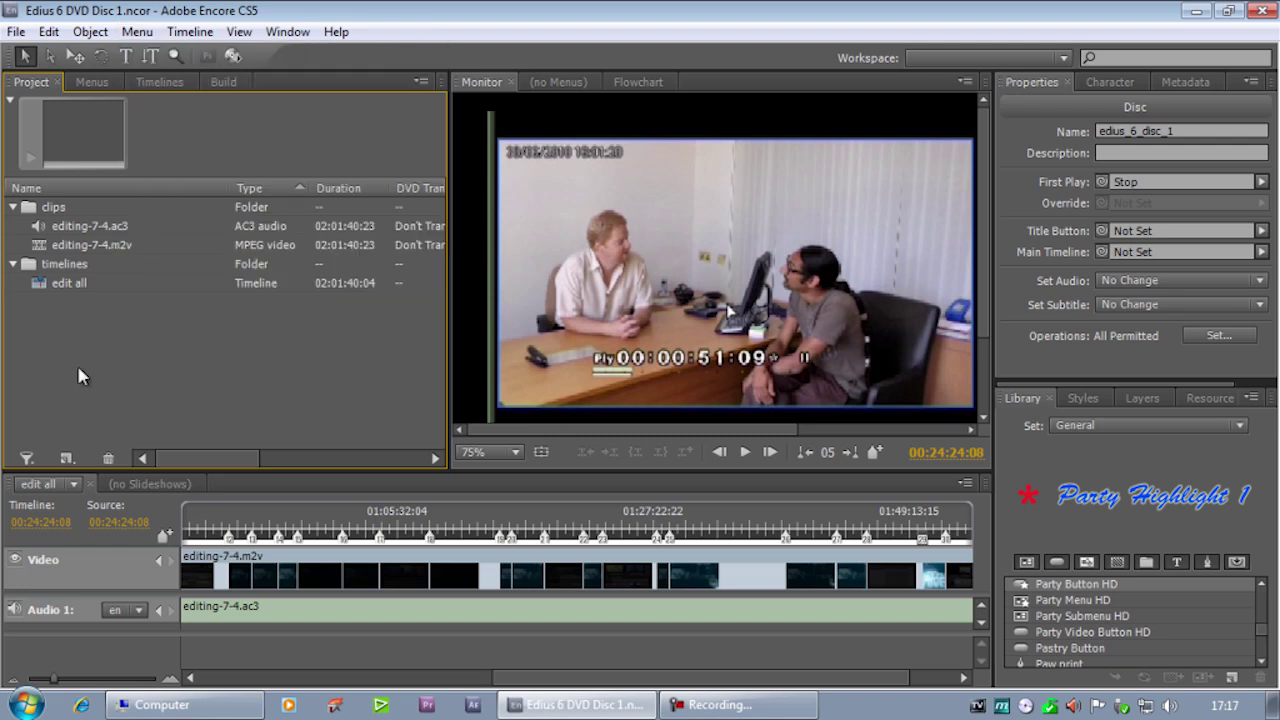
{"action": "right_click", "coordinate": [120, 358]}
{"action": "mouse_move", "coordinate": [145, 369]}
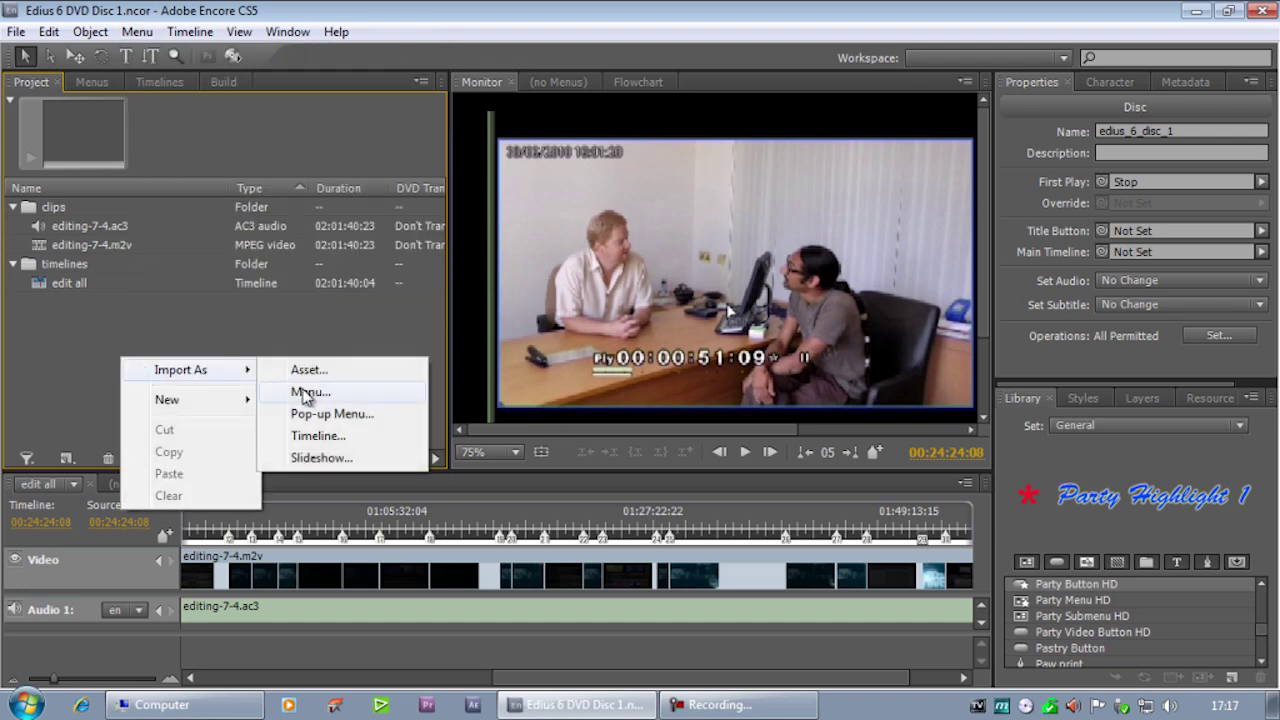
{"action": "left_click", "coordinate": [305, 393]}
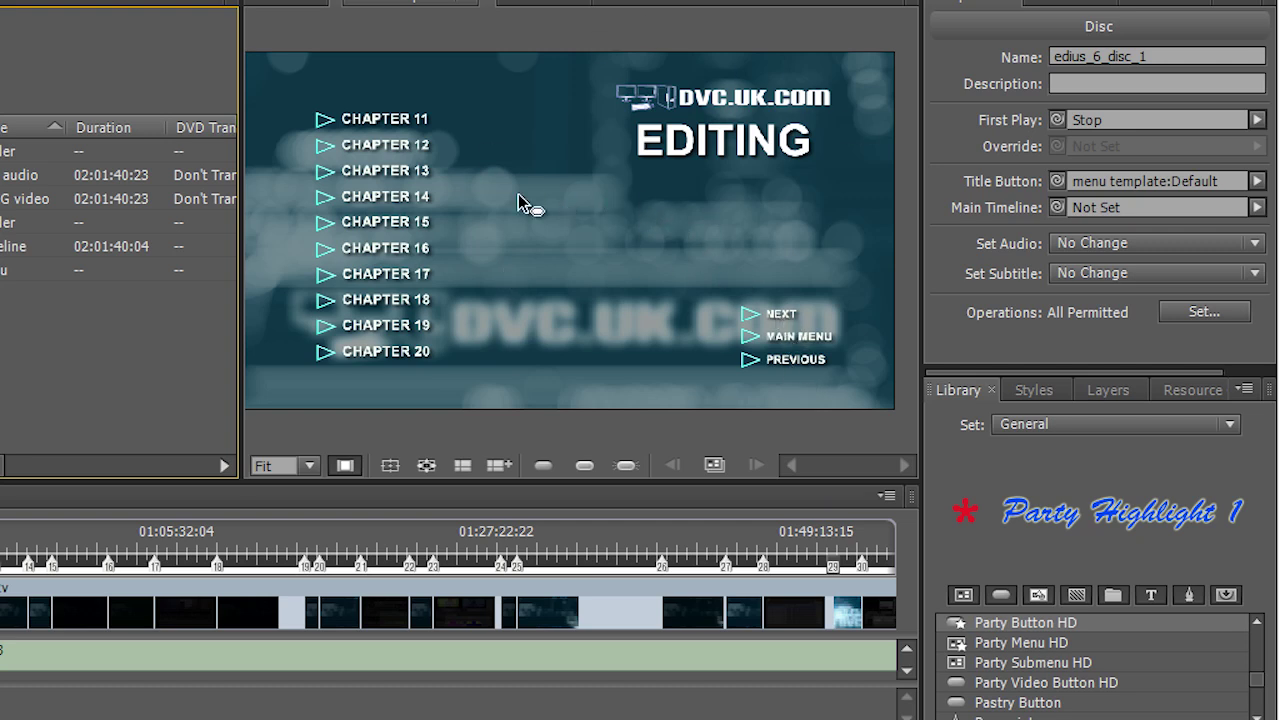
Enable Set Name from Link on all the chapter buttons.
{"action": "left_click_drag", "start_coordinate": [514, 80], "coordinate": [360, 360]}
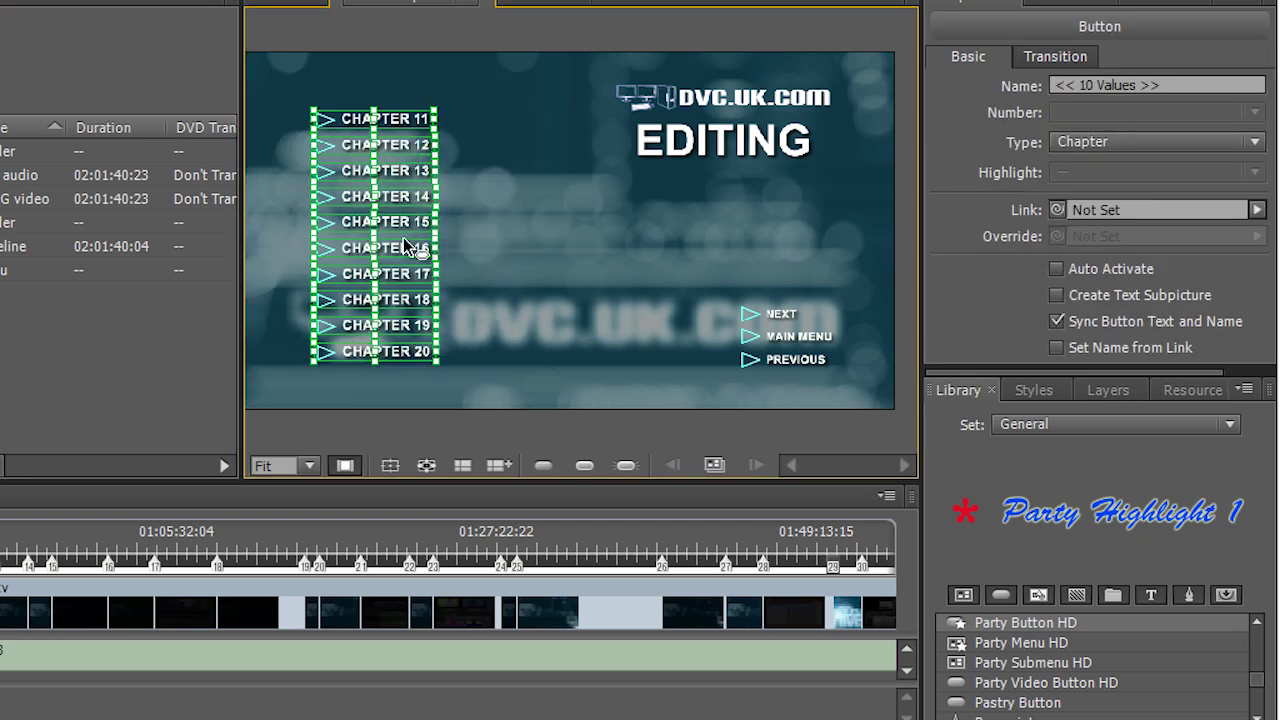
{"action": "left_click", "coordinate": [1053, 349]}
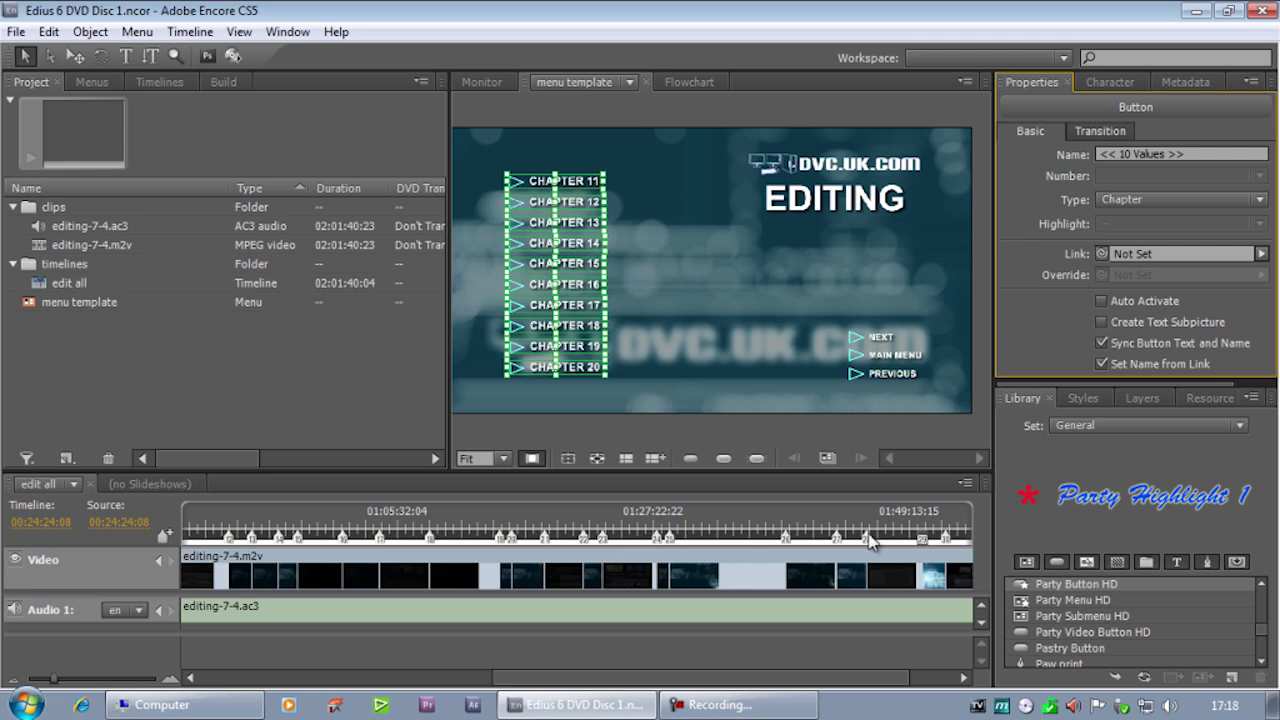
{"action": "left_click", "coordinate": [135, 398]}
Link the CHAPTER 11 button to Chapter 1 of the edit all timeline.
{"action": "left_click", "coordinate": [659, 197]}
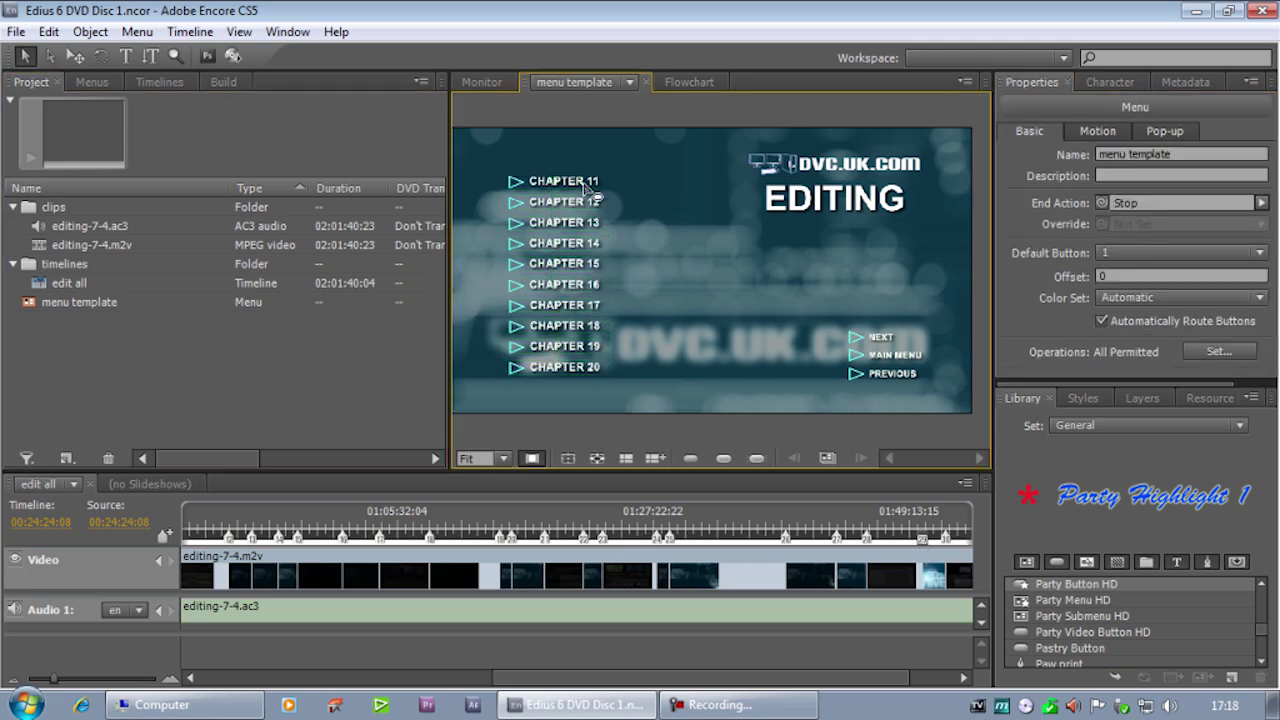
{"action": "left_click", "coordinate": [572, 186]}
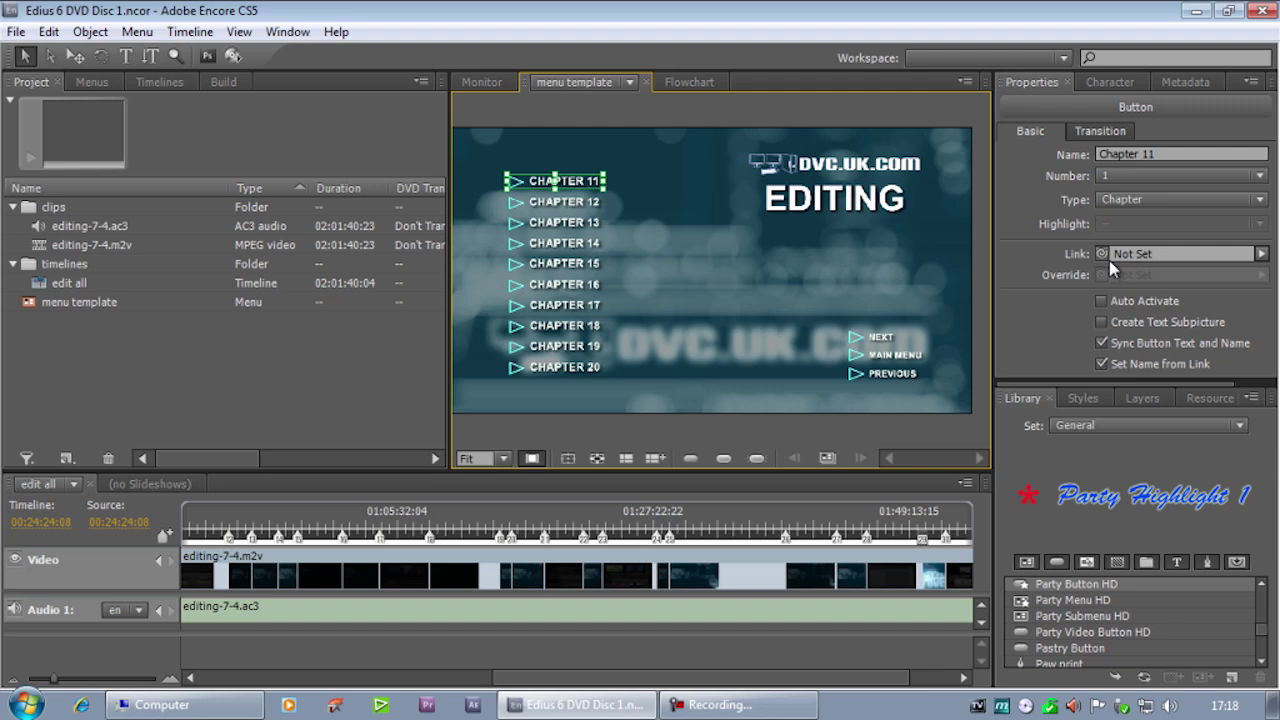
{"action": "left_click_drag", "start_coordinate": [1104, 256], "coordinate": [95, 285]}
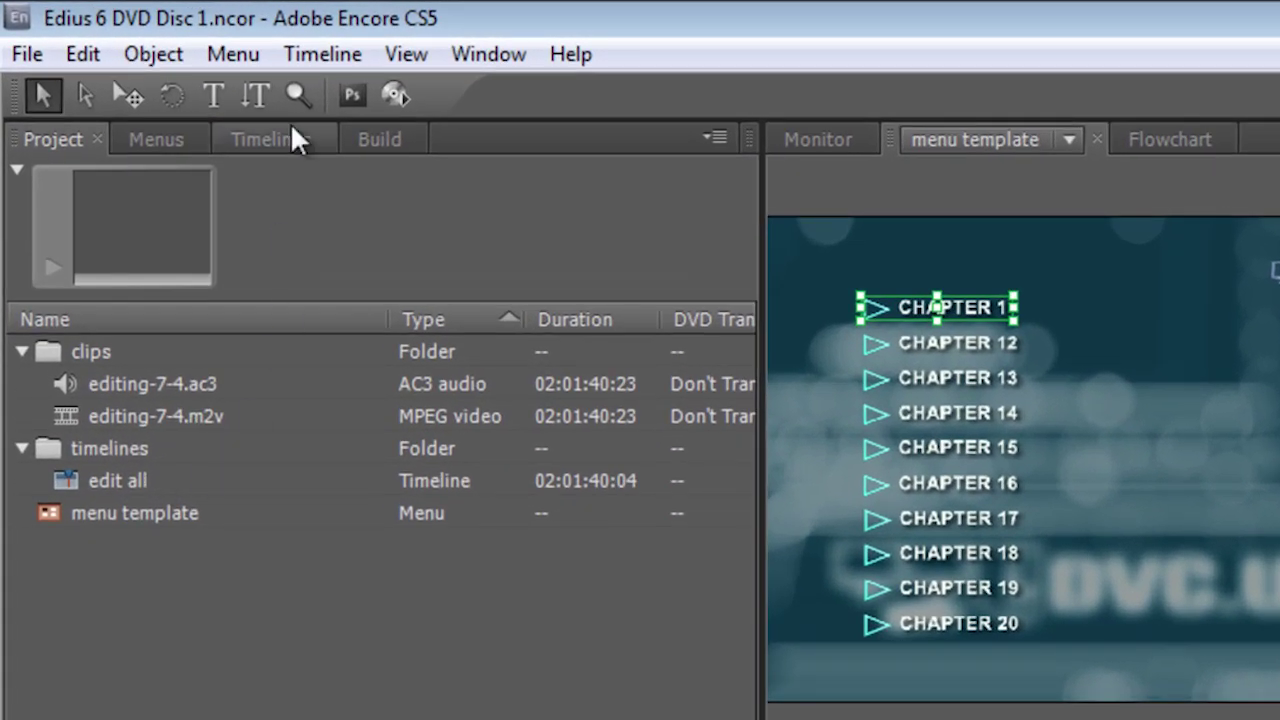
Run Create Chapter Index on edit all and compare the button names with the timeline's chapters.
{"action": "left_click", "coordinate": [232, 62]}
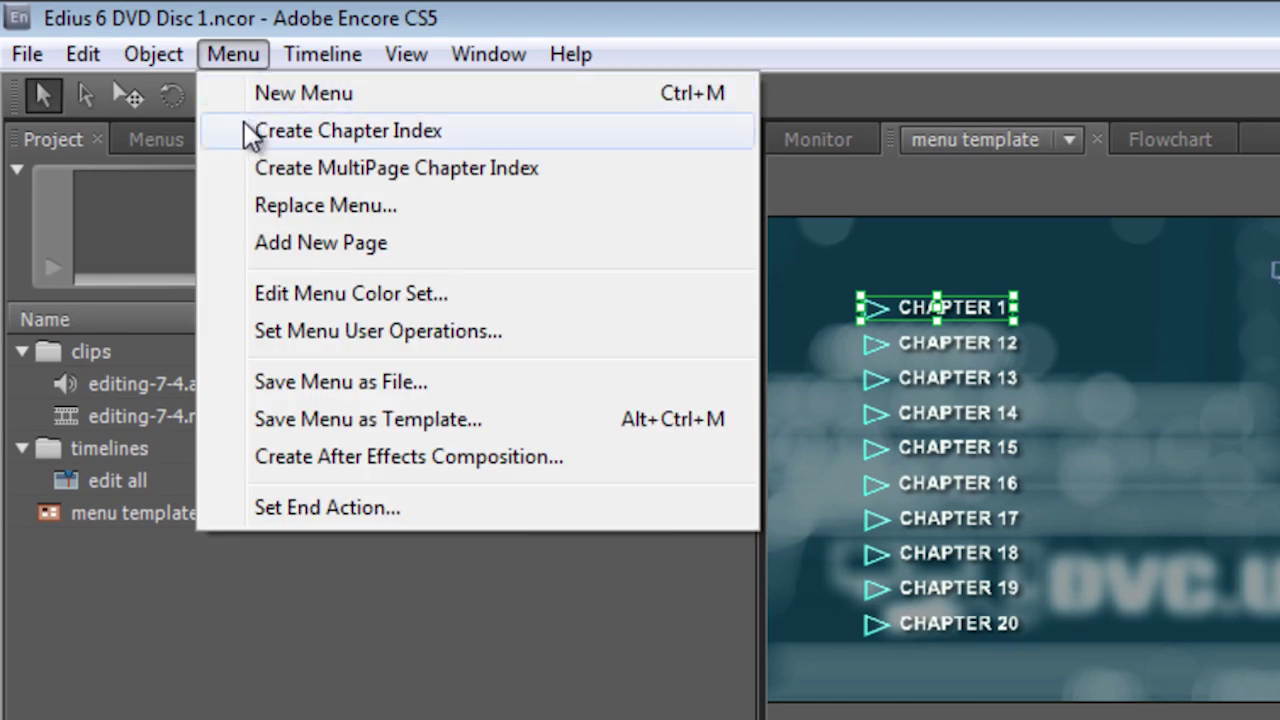
{"action": "left_click", "coordinate": [278, 140]}
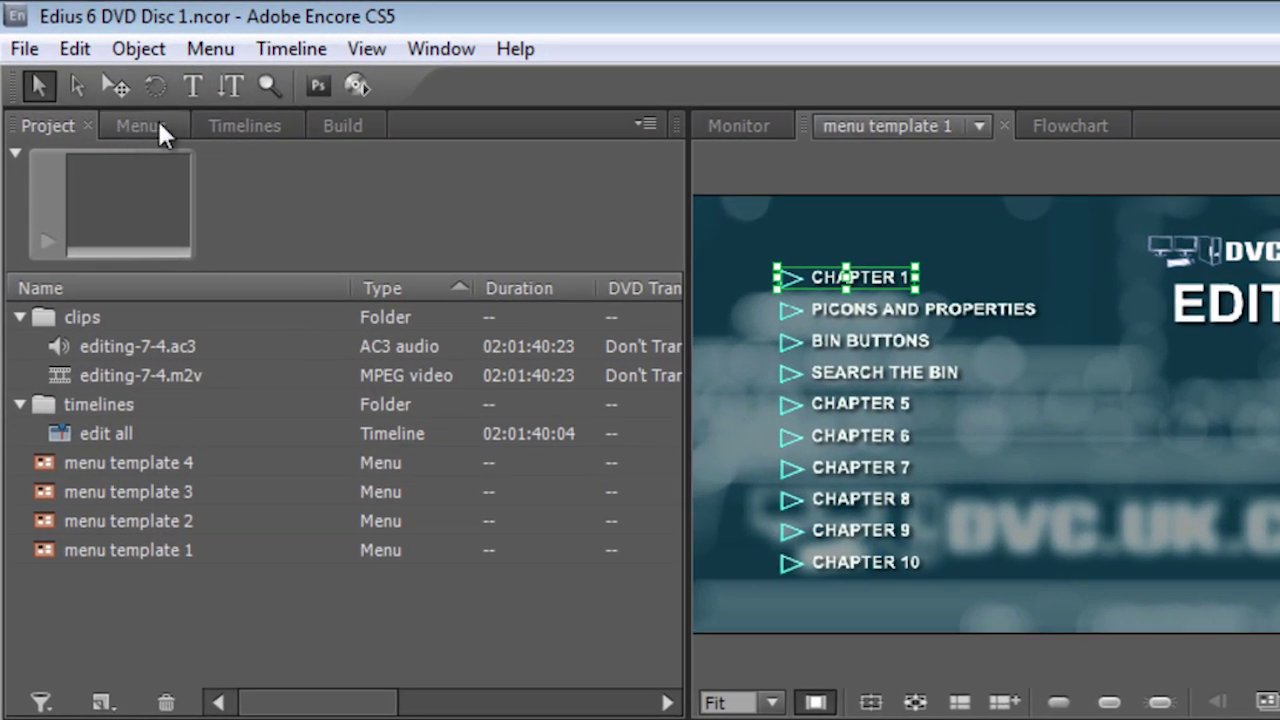
{"action": "left_click", "coordinate": [228, 114]}
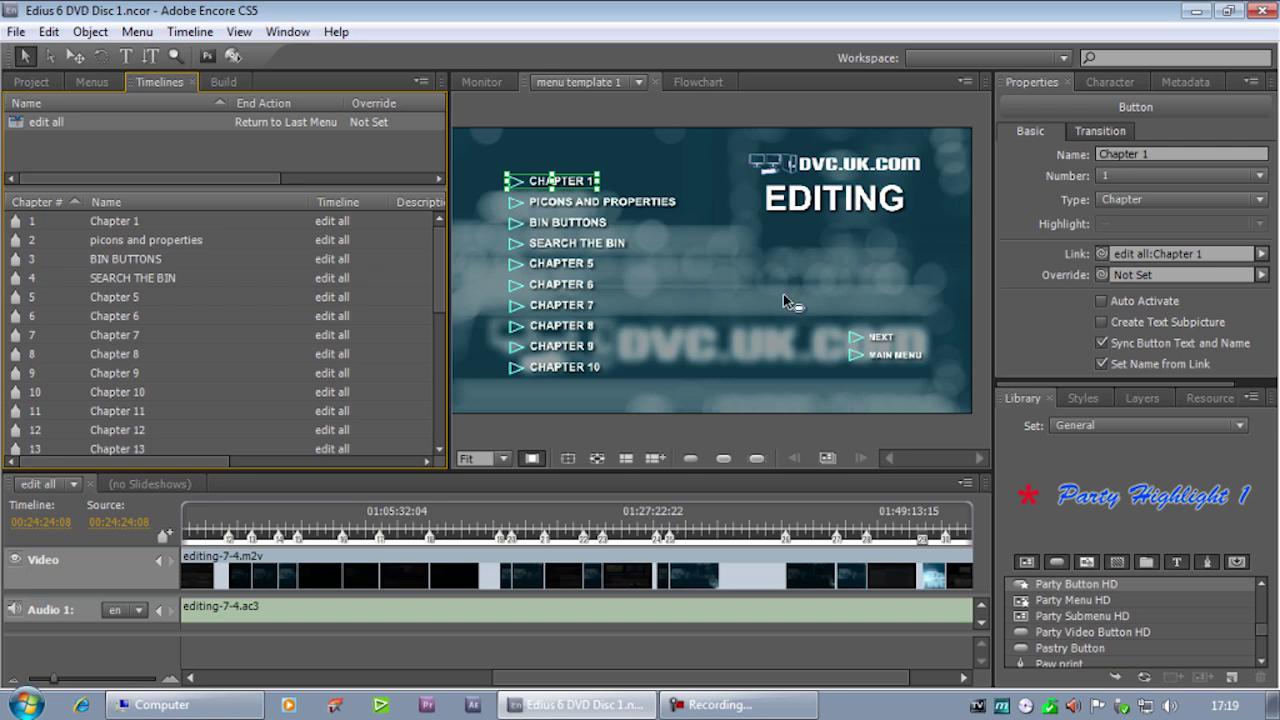
Preview the disc from menu template 1, moving the highlight down the chapters to NEXT.
{"action": "right_click", "coordinate": [686, 297]}
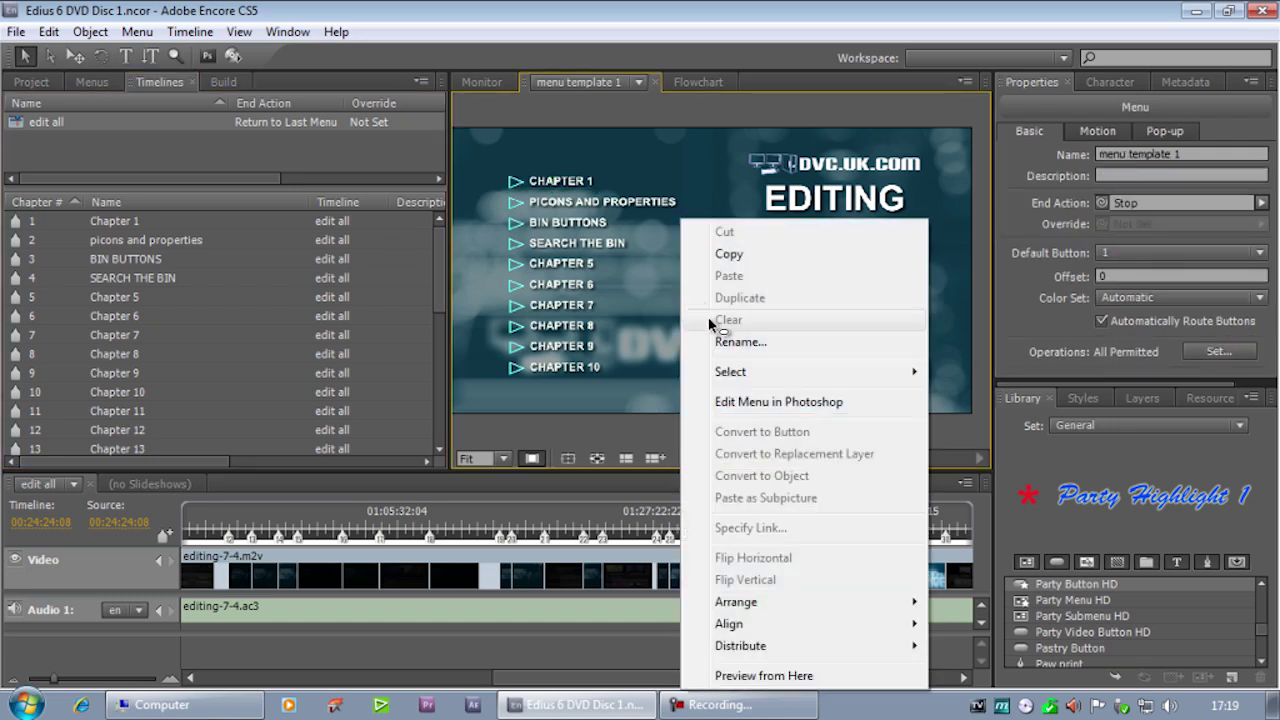
{"action": "left_click", "coordinate": [752, 676]}
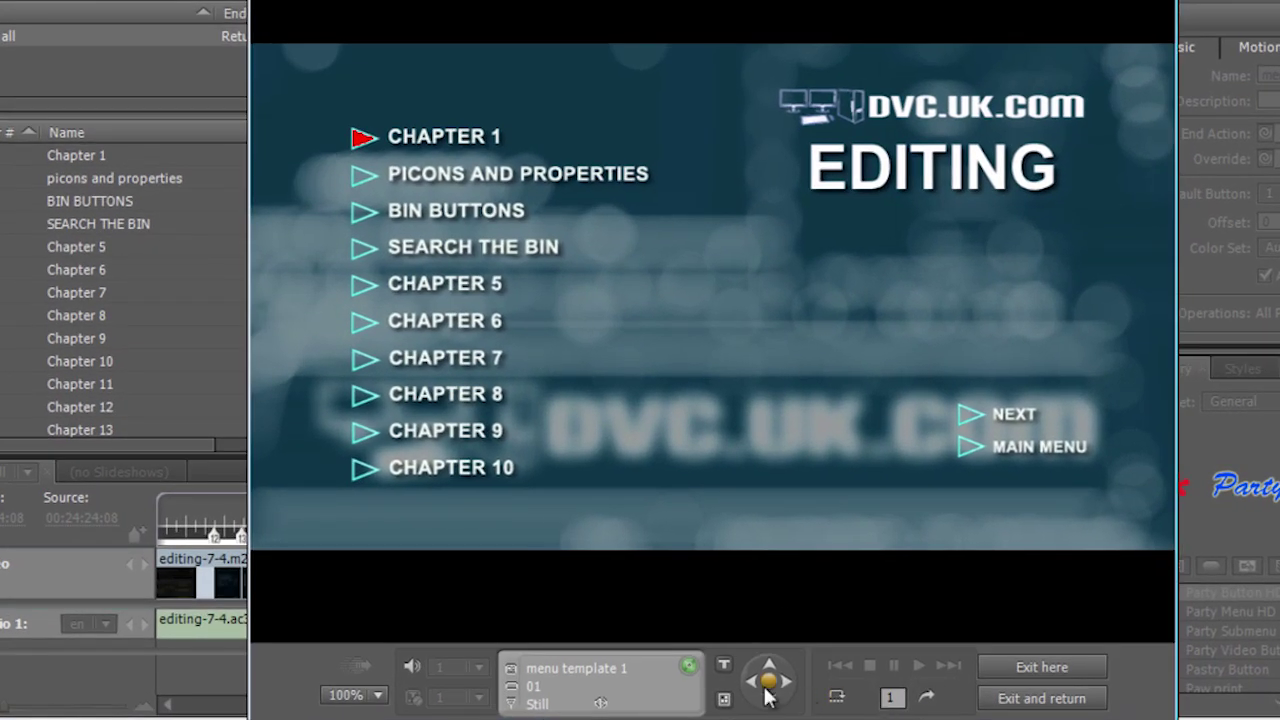
{"action": "left_click", "coordinate": [769, 699]}
{"action": "left_click", "coordinate": [769, 699]}
{"action": "left_click", "coordinate": [769, 699]}
{"action": "left_click", "coordinate": [769, 699]}
{"action": "left_click", "coordinate": [769, 699]}
{"action": "left_click", "coordinate": [769, 699]}
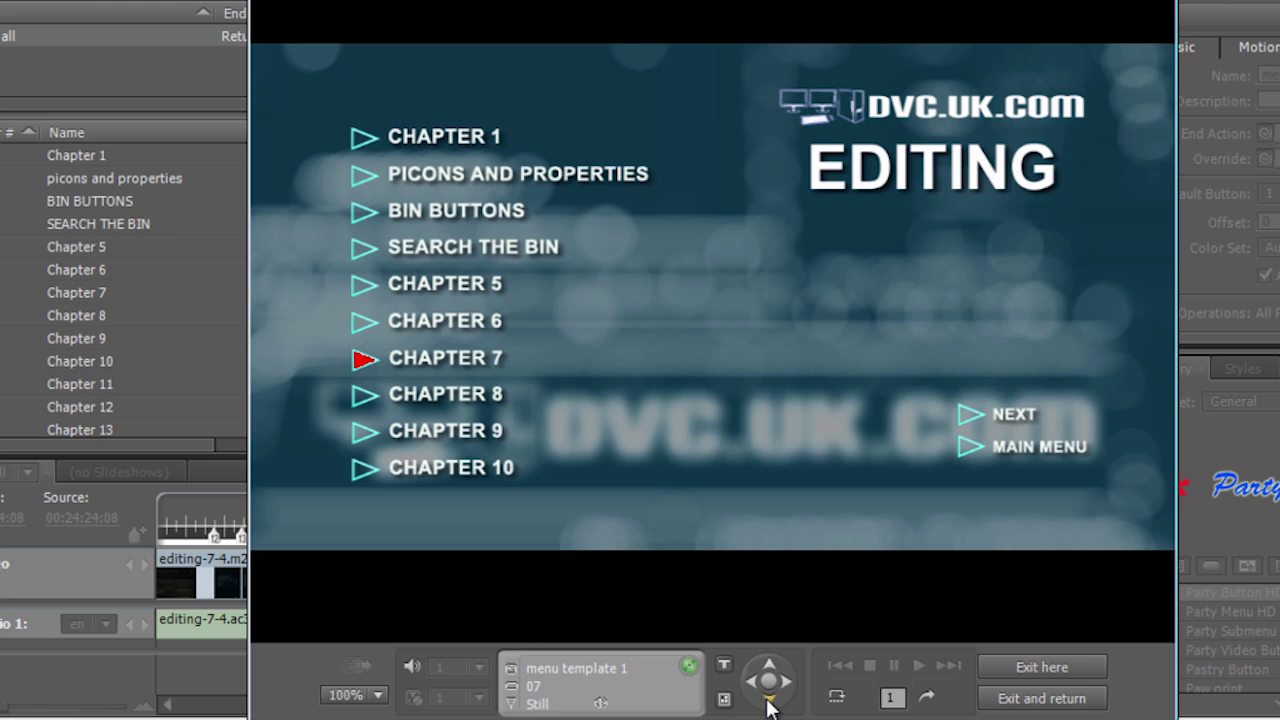
{"action": "left_click", "coordinate": [769, 699]}
{"action": "left_click", "coordinate": [769, 699]}
{"action": "left_click", "coordinate": [769, 699]}
{"action": "left_click", "coordinate": [786, 684]}
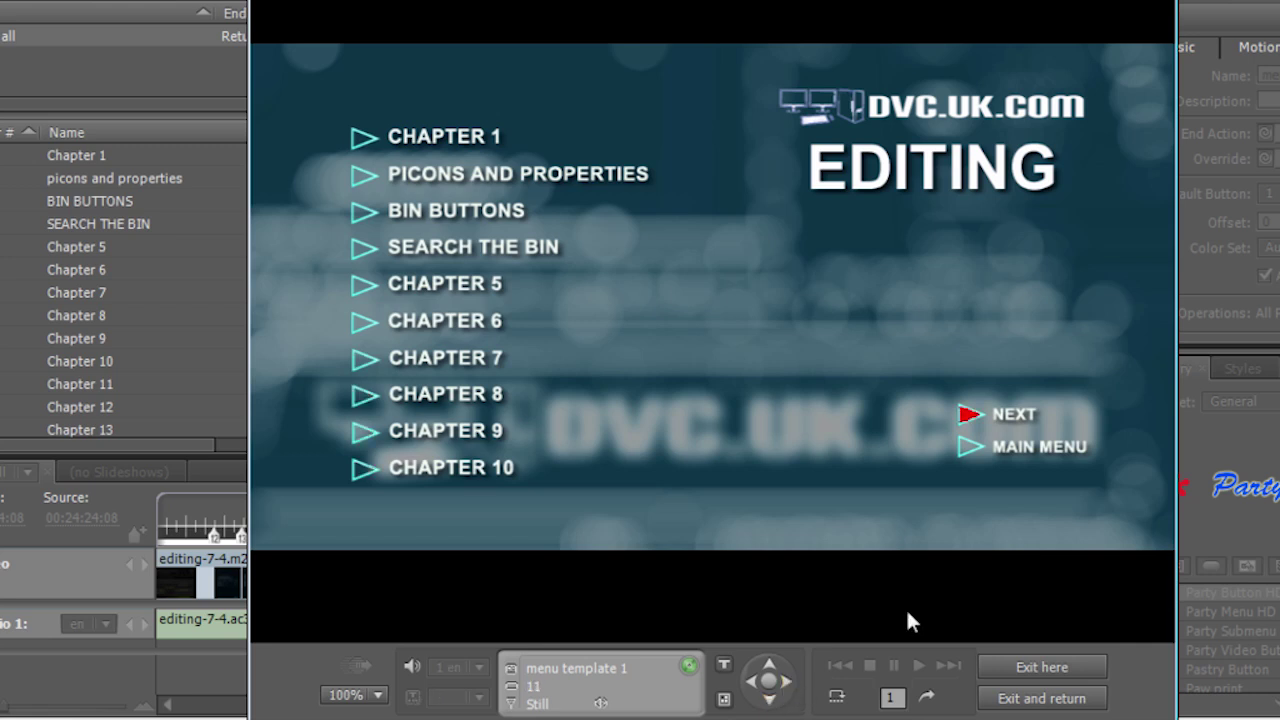
Page through the Chapters 11–20, Chapter 21 and KEYBOARD menus, then close the preview.
{"action": "left_click", "coordinate": [968, 425]}
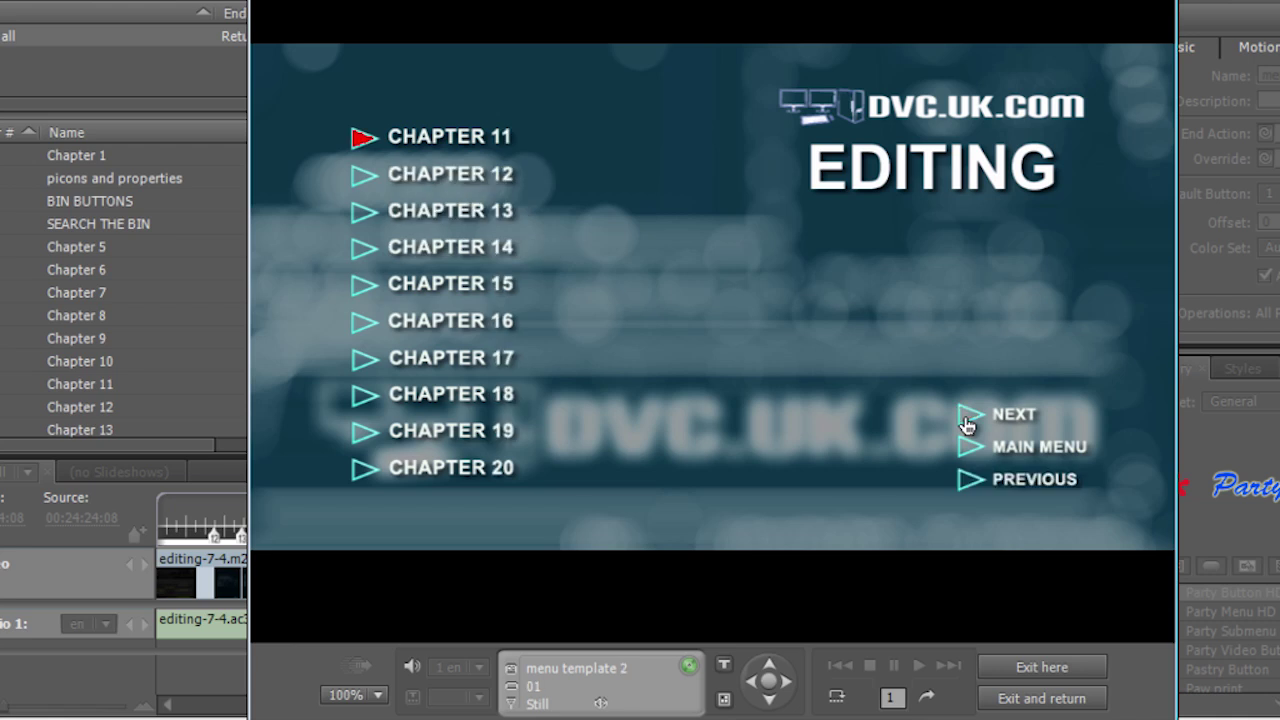
{"action": "left_click", "coordinate": [968, 424]}
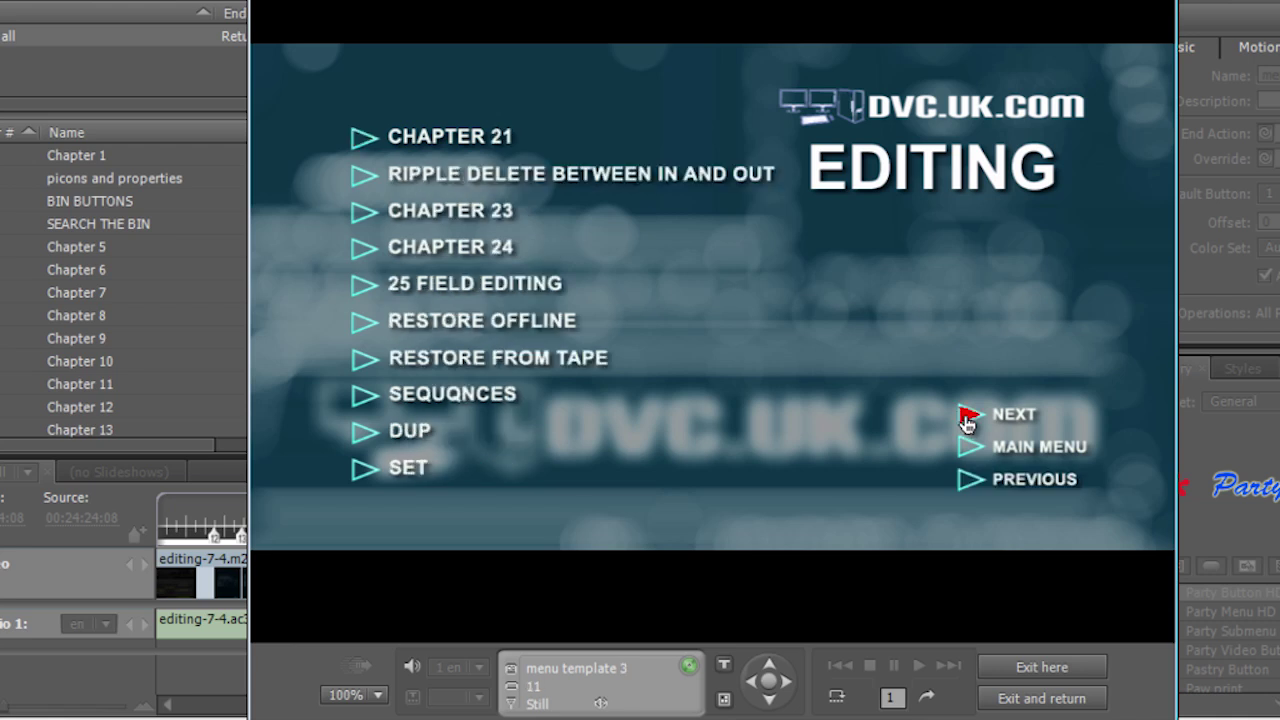
{"action": "left_click", "coordinate": [972, 482]}
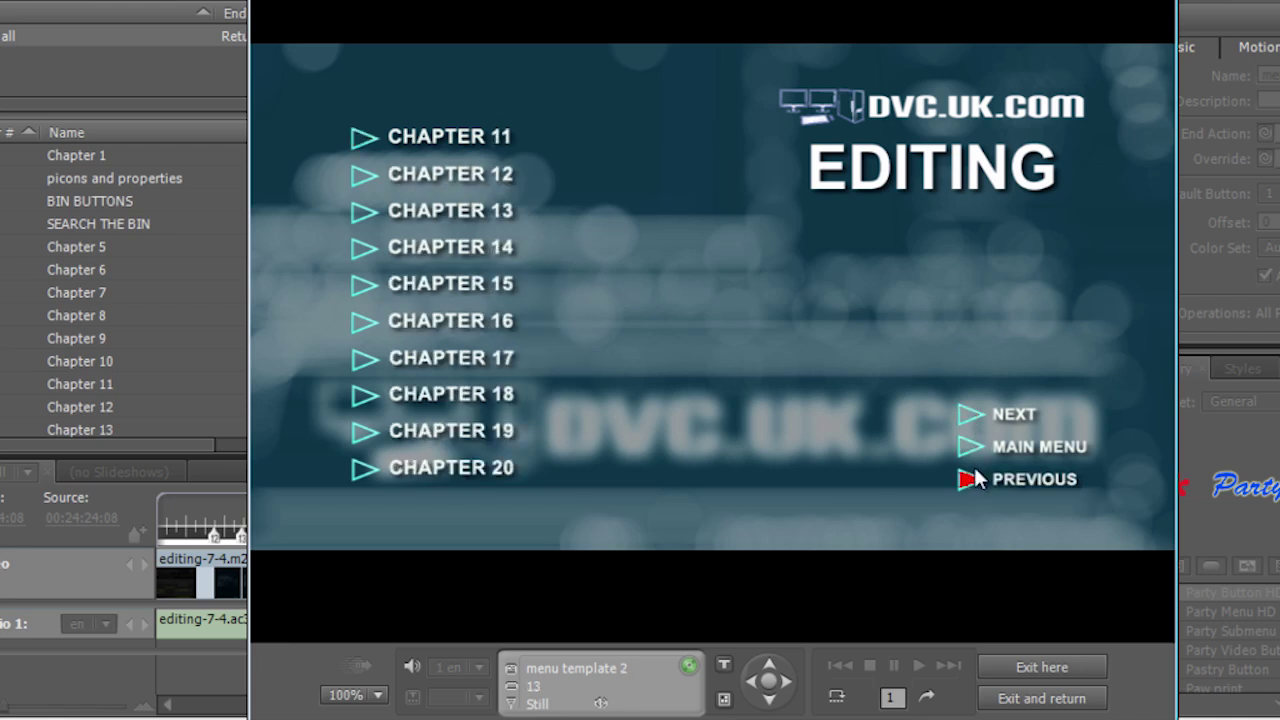
{"action": "left_click", "coordinate": [967, 428]}
{"action": "left_click", "coordinate": [967, 428]}
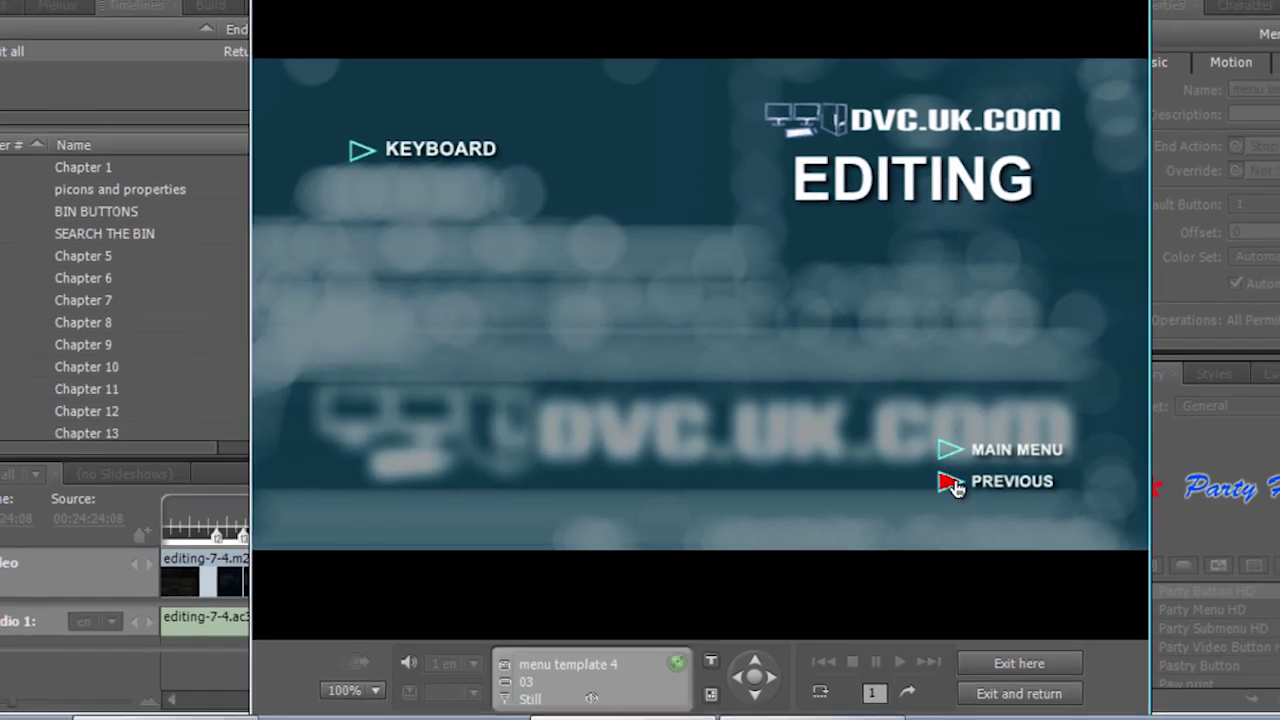
{"action": "left_click", "coordinate": [975, 450]}
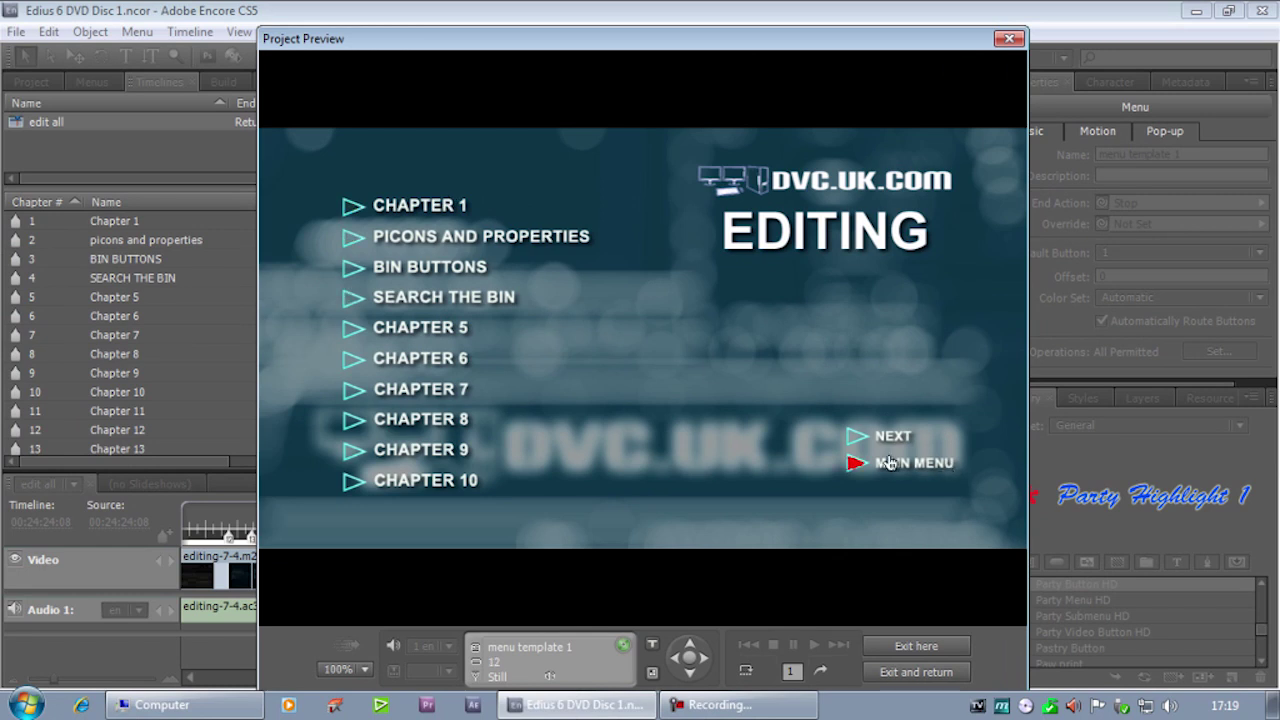
{"action": "left_click", "coordinate": [858, 438]}
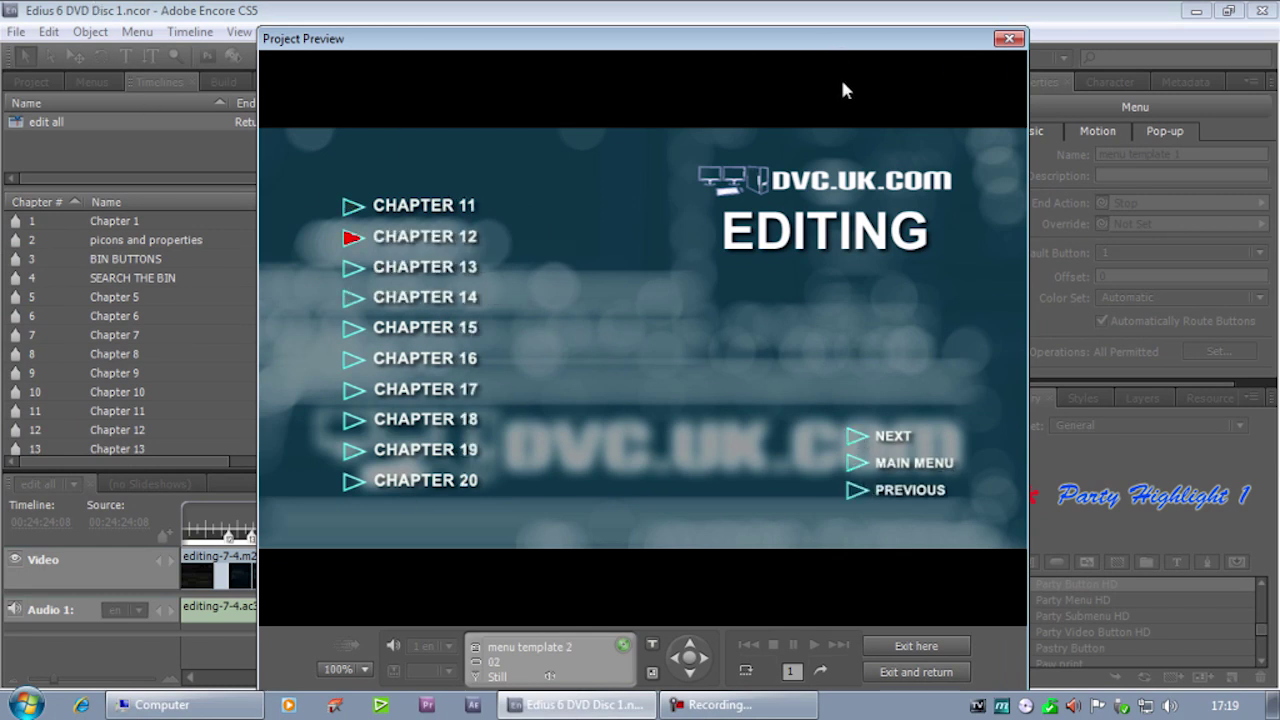
{"action": "key", "text": "Escape"}
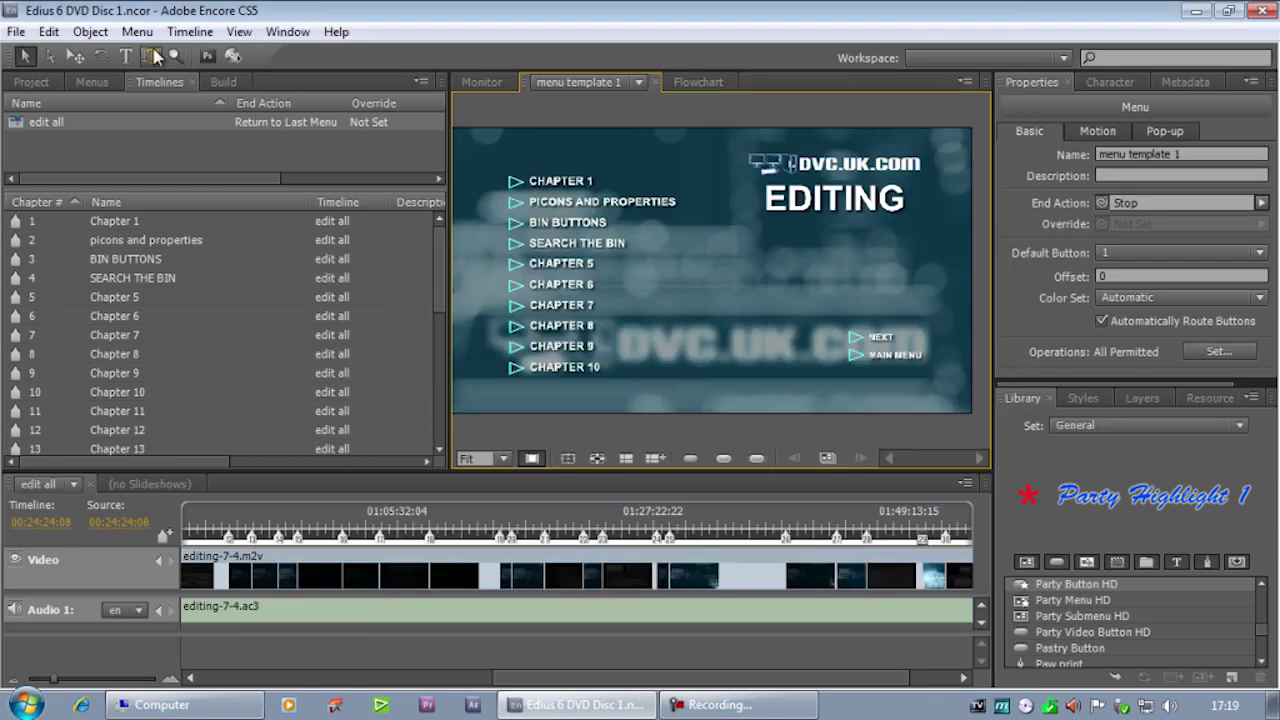
Run Create Chapter Index to rebuild the menu with CHAPTER 1 and CHAPTER 12–20 buttons.
{"action": "left_click", "coordinate": [137, 31]}
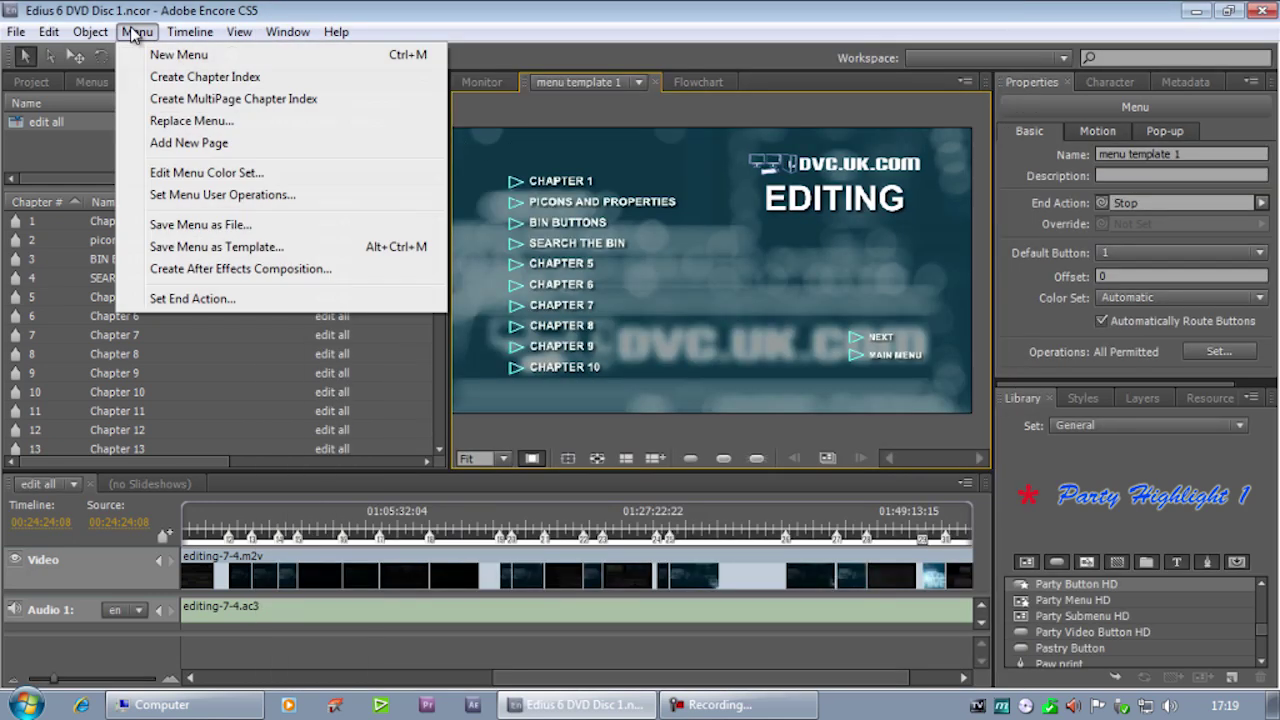
{"action": "left_click", "coordinate": [157, 78]}
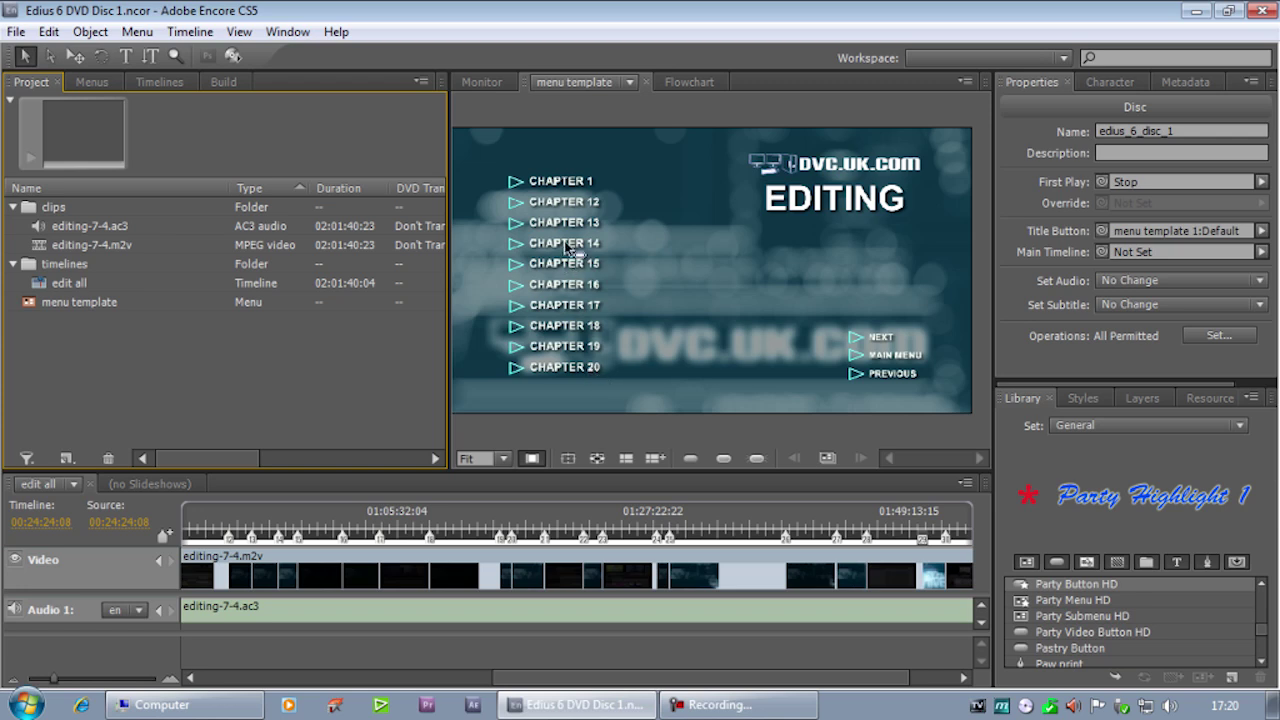
Select the chapter, NEXT, PREVIOUS and MAIN MENU buttons and inspect NEXT's button types.
{"action": "left_click_drag", "start_coordinate": [614, 177], "coordinate": [565, 398]}
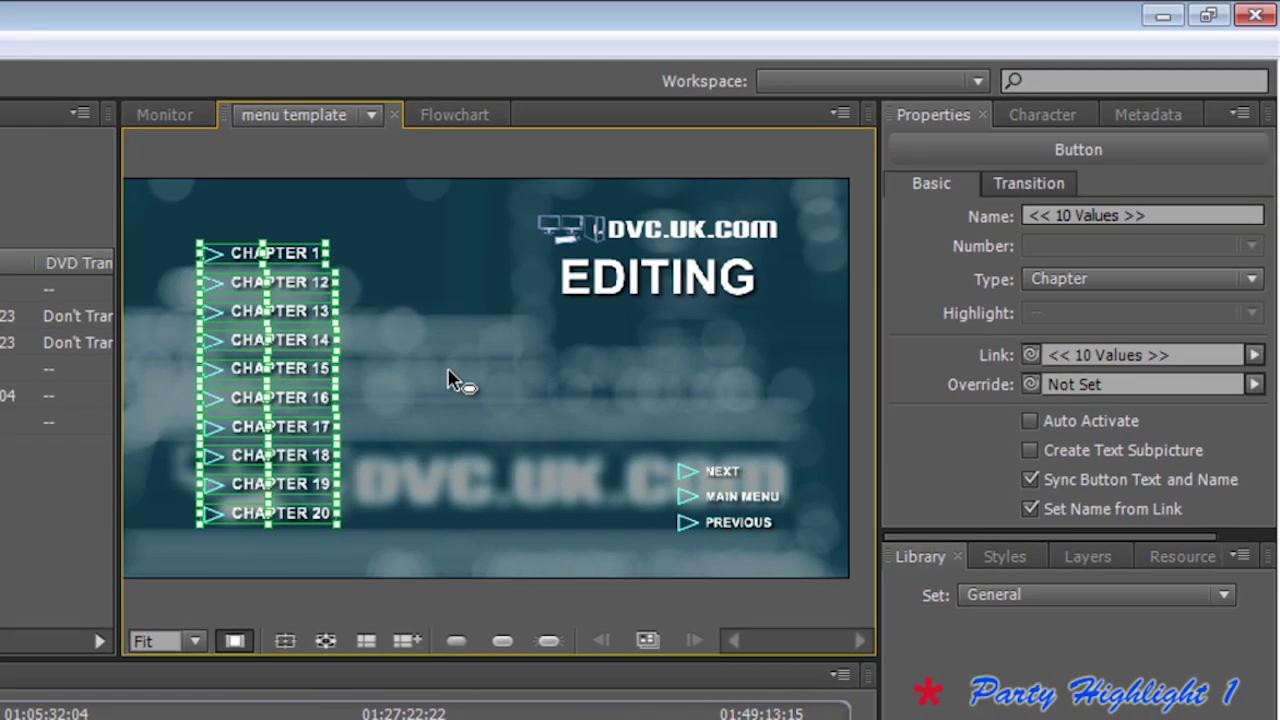
{"action": "left_click", "coordinate": [450, 378]}
{"action": "left_click", "coordinate": [737, 469]}
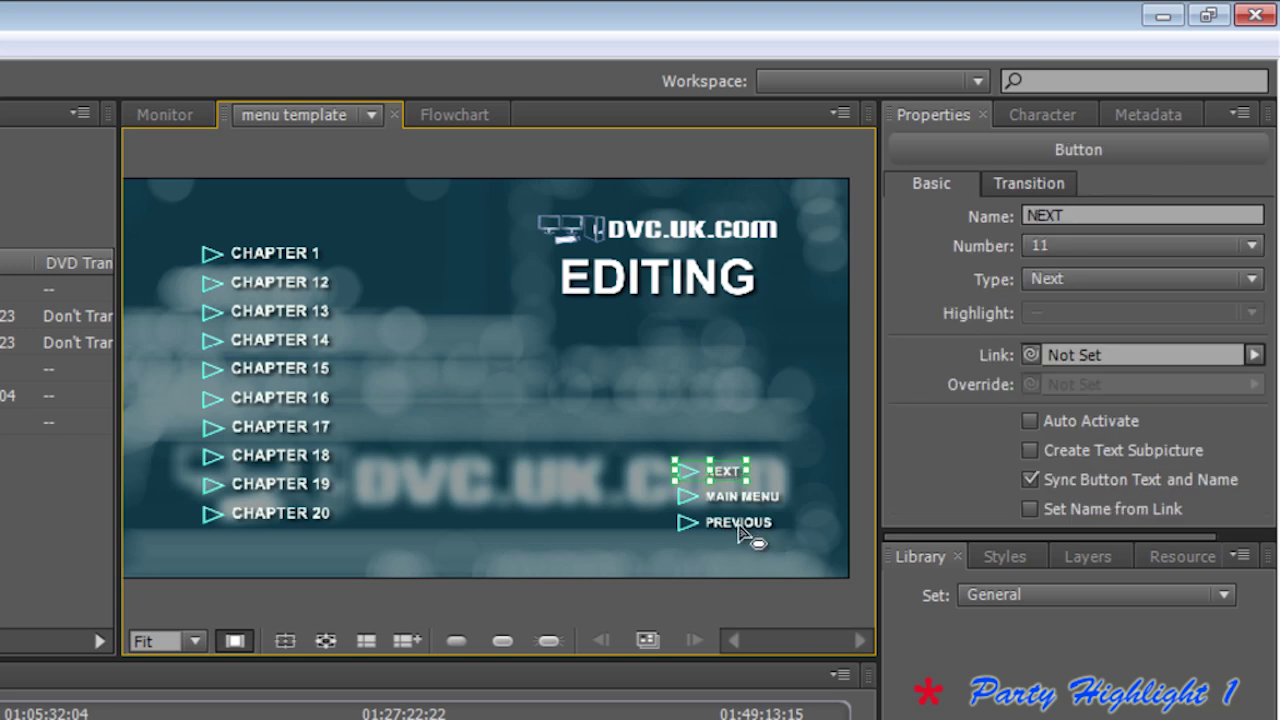
{"action": "left_click", "coordinate": [738, 522]}
{"action": "left_click", "coordinate": [745, 496]}
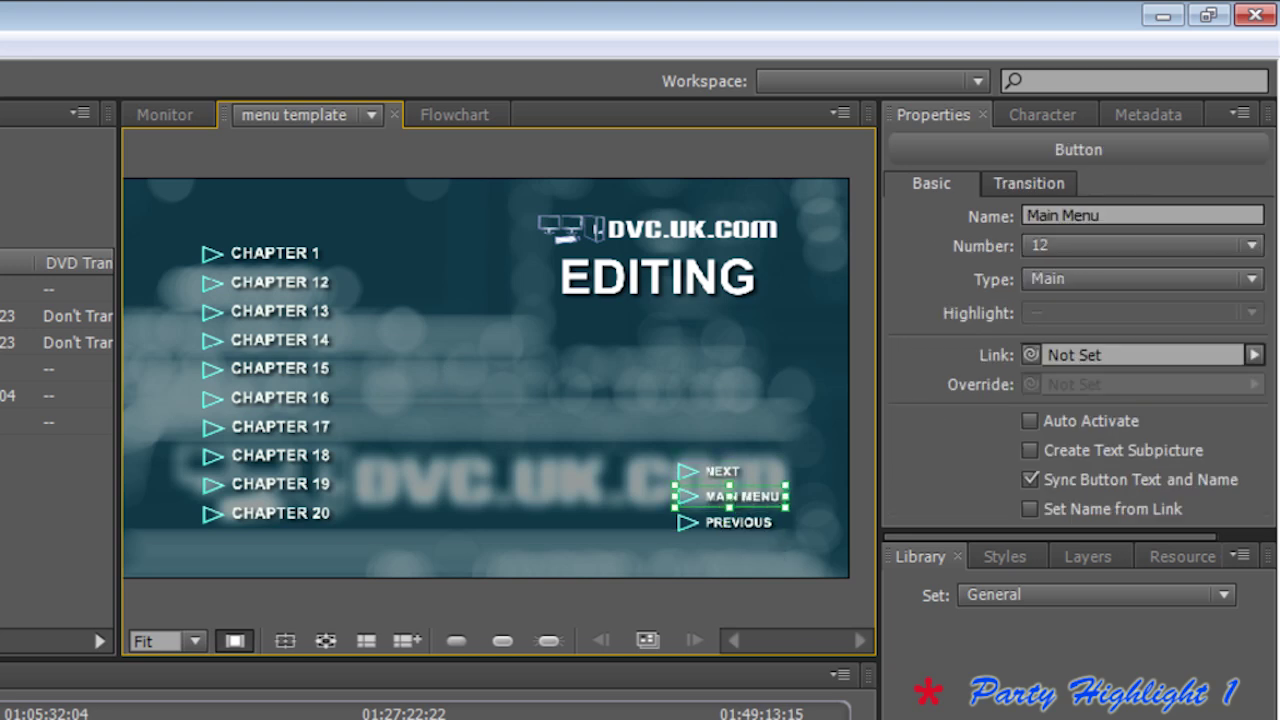
{"action": "left_click", "coordinate": [720, 472]}
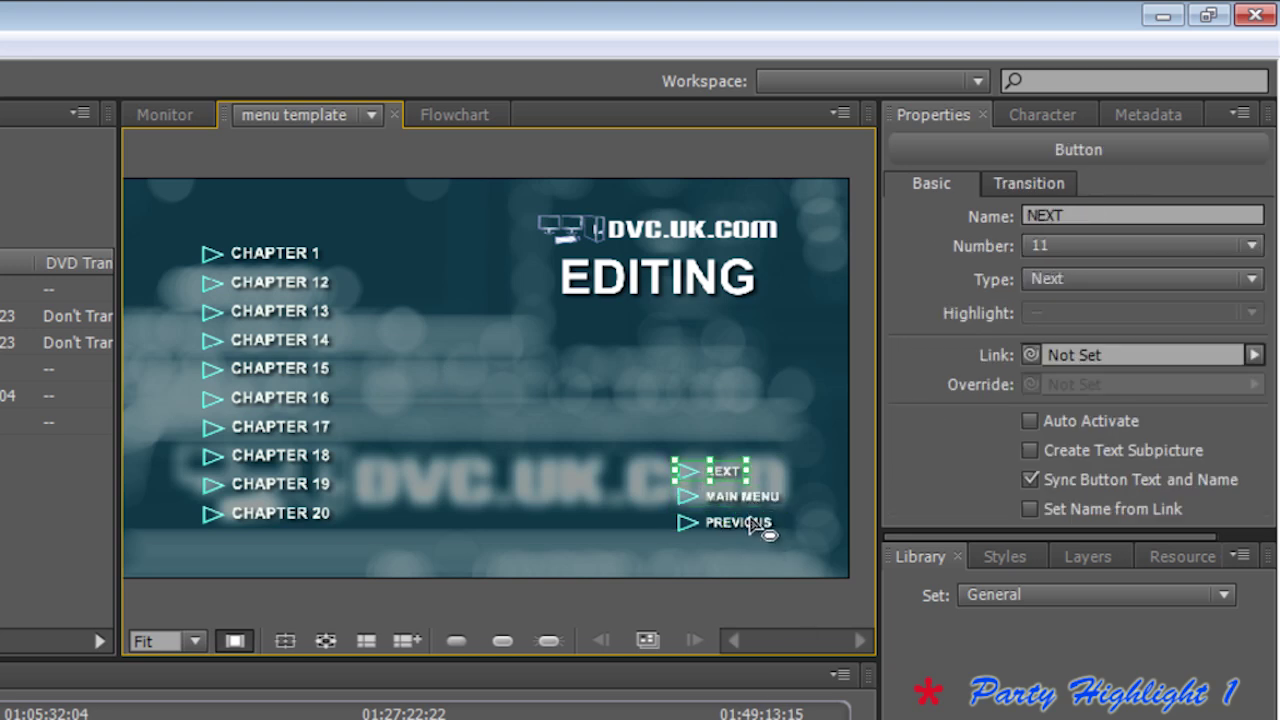
{"action": "left_click", "coordinate": [746, 522]}
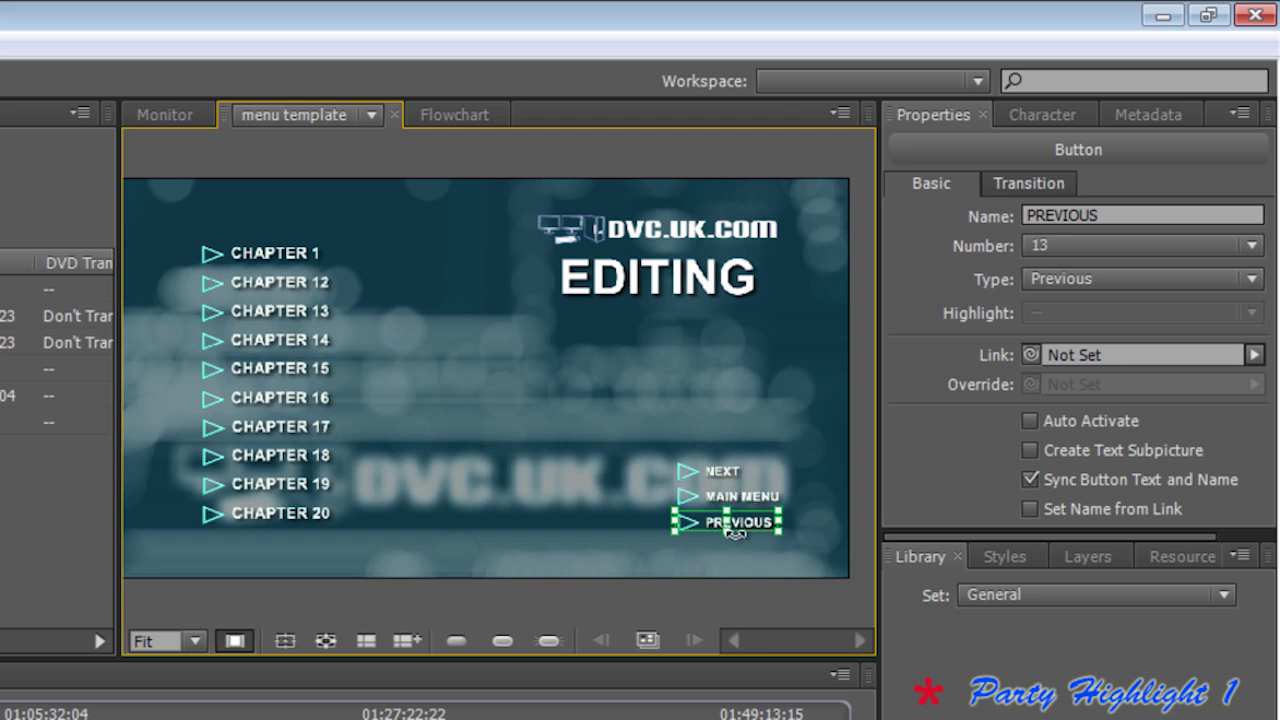
{"action": "left_click", "coordinate": [750, 427]}
{"action": "left_click", "coordinate": [725, 471]}
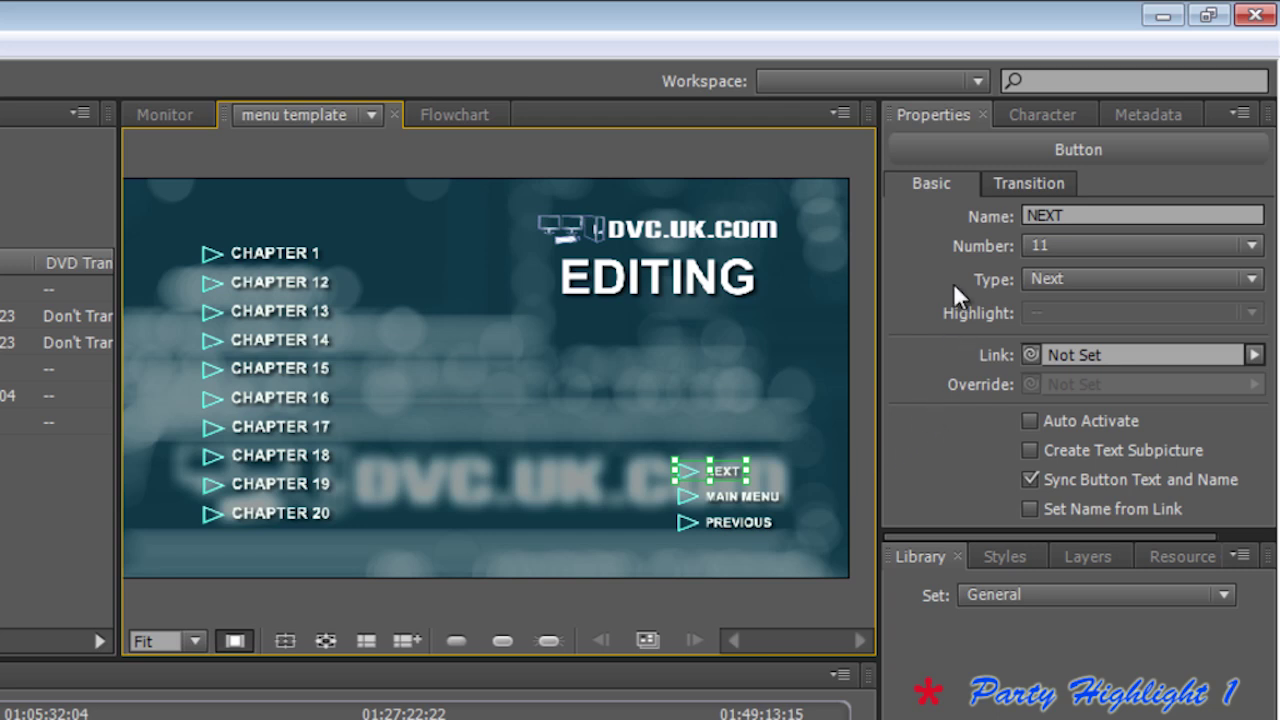
{"action": "left_click", "coordinate": [1044, 278]}
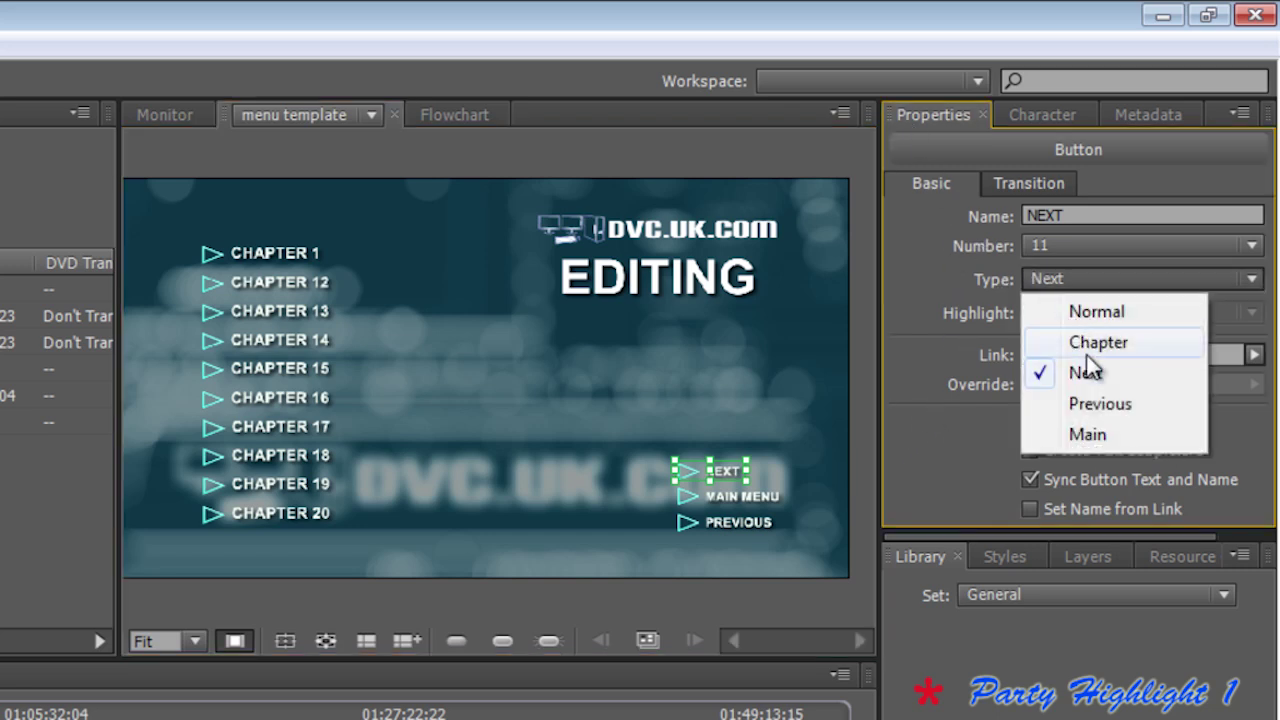
{"action": "left_click", "coordinate": [1092, 370]}
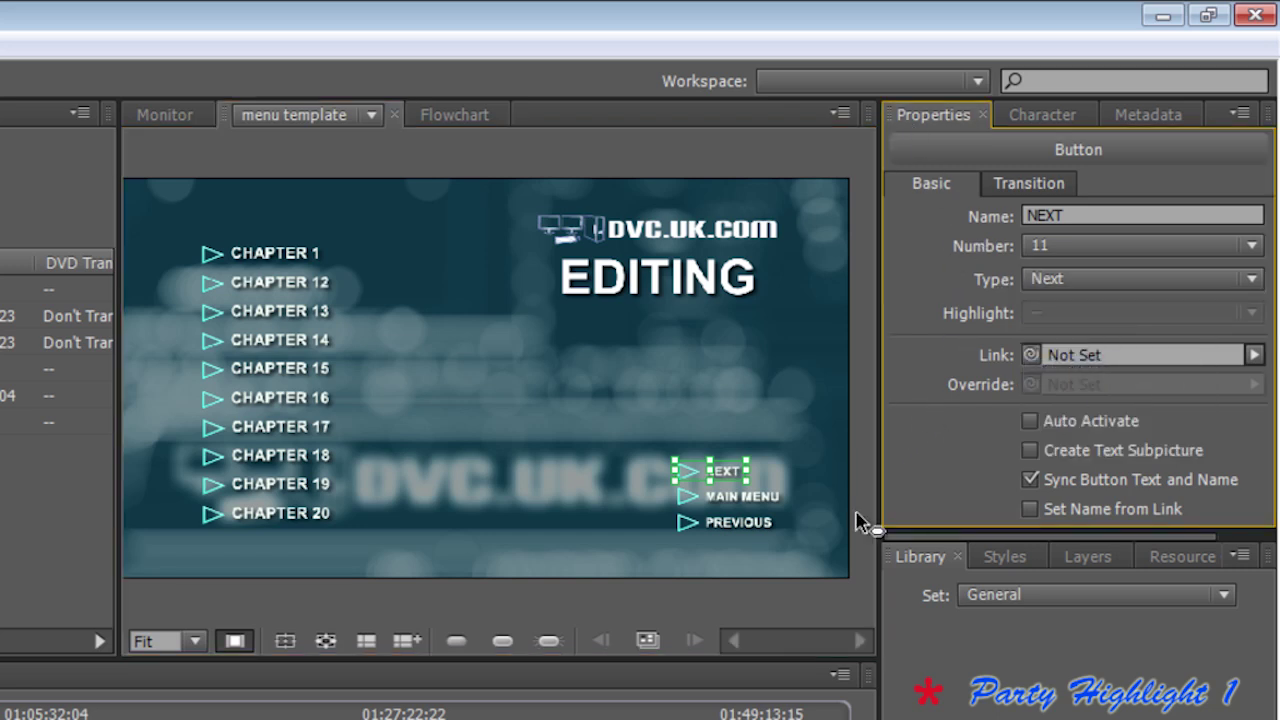
Set the Type of both the NEXT and PREVIOUS buttons to Chapter.
{"action": "left_click", "coordinate": [756, 524]}
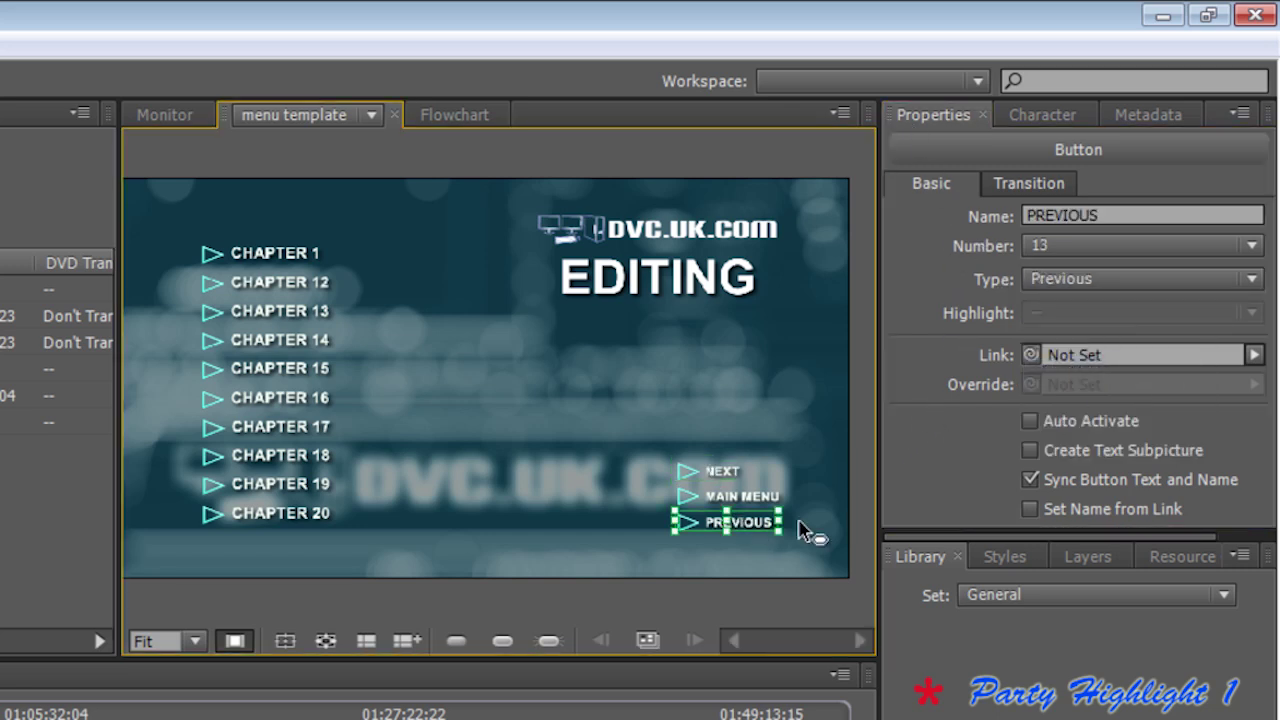
{"action": "left_click", "coordinate": [745, 497]}
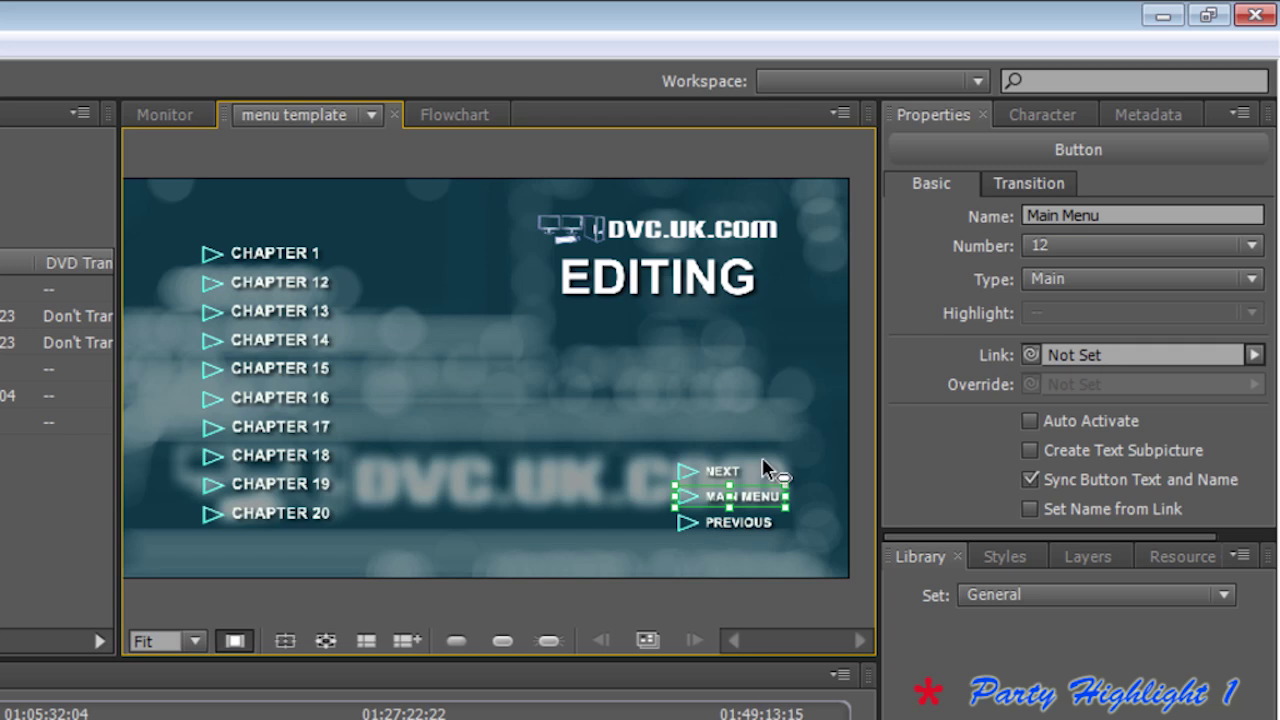
{"action": "left_click", "coordinate": [726, 472]}
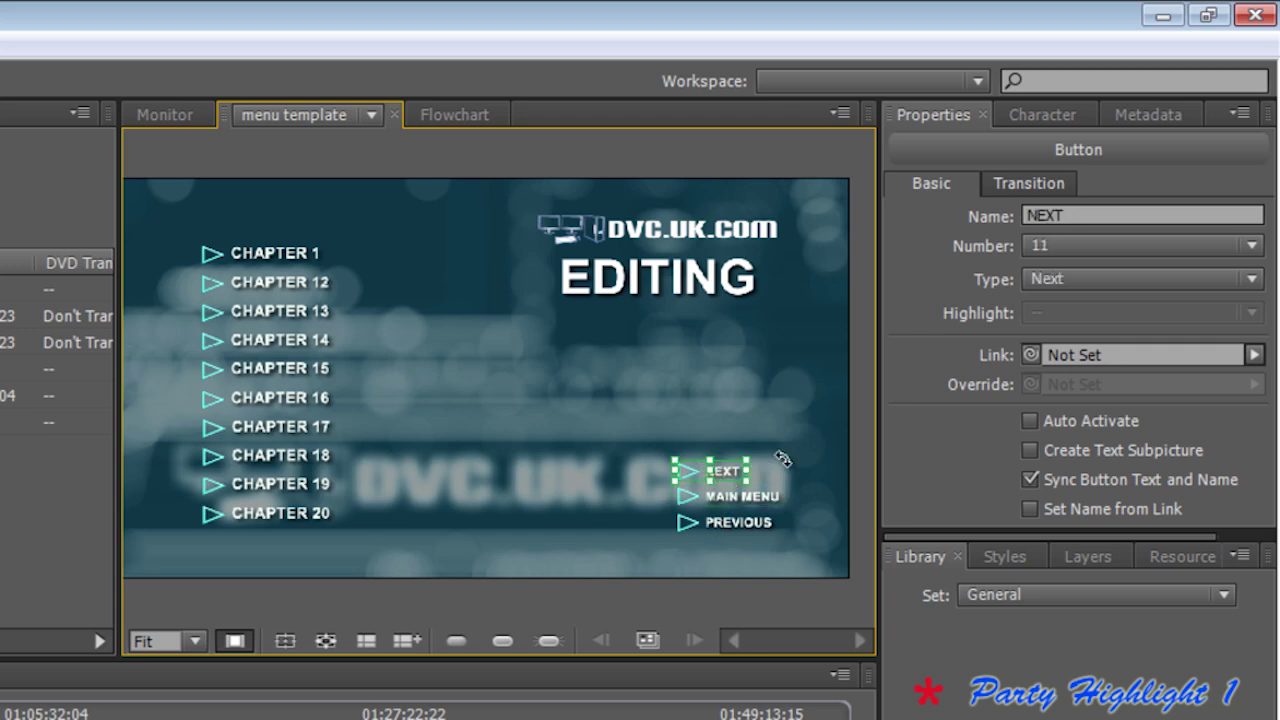
{"action": "left_click", "coordinate": [1039, 276]}
{"action": "left_click", "coordinate": [1086, 342]}
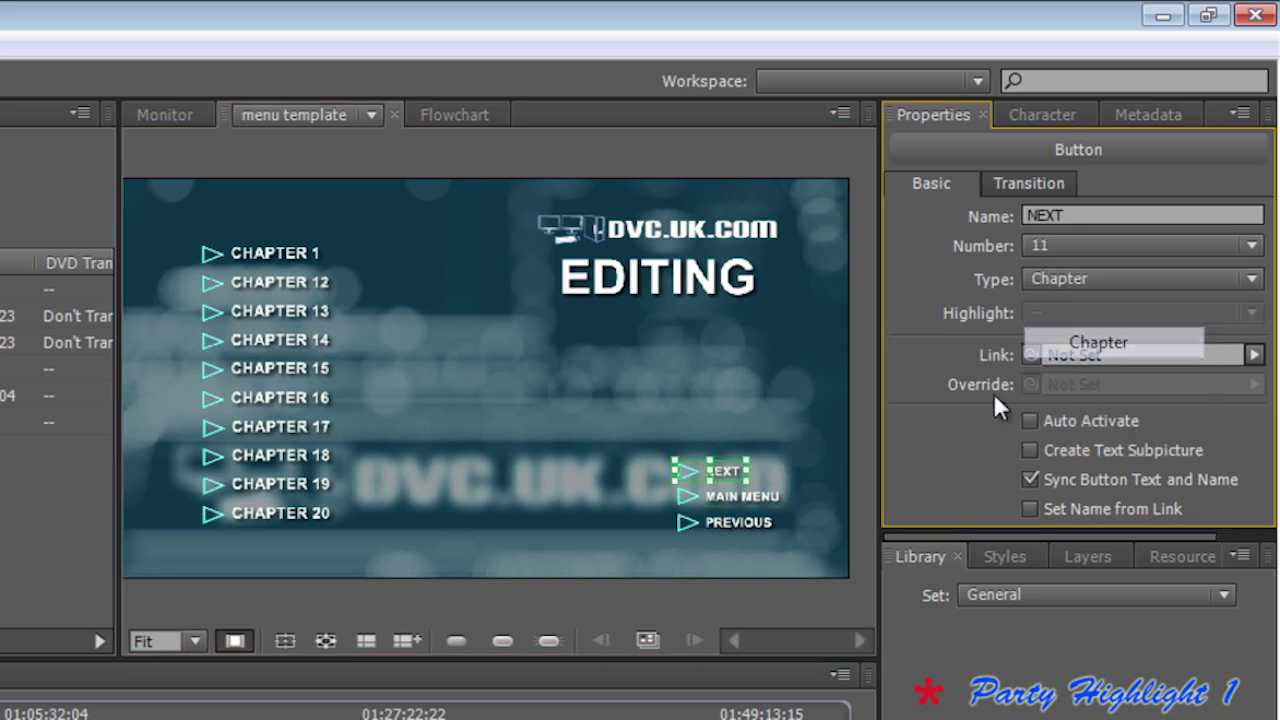
{"action": "left_click", "coordinate": [752, 525]}
{"action": "left_click", "coordinate": [1162, 279]}
{"action": "left_click", "coordinate": [1131, 337]}
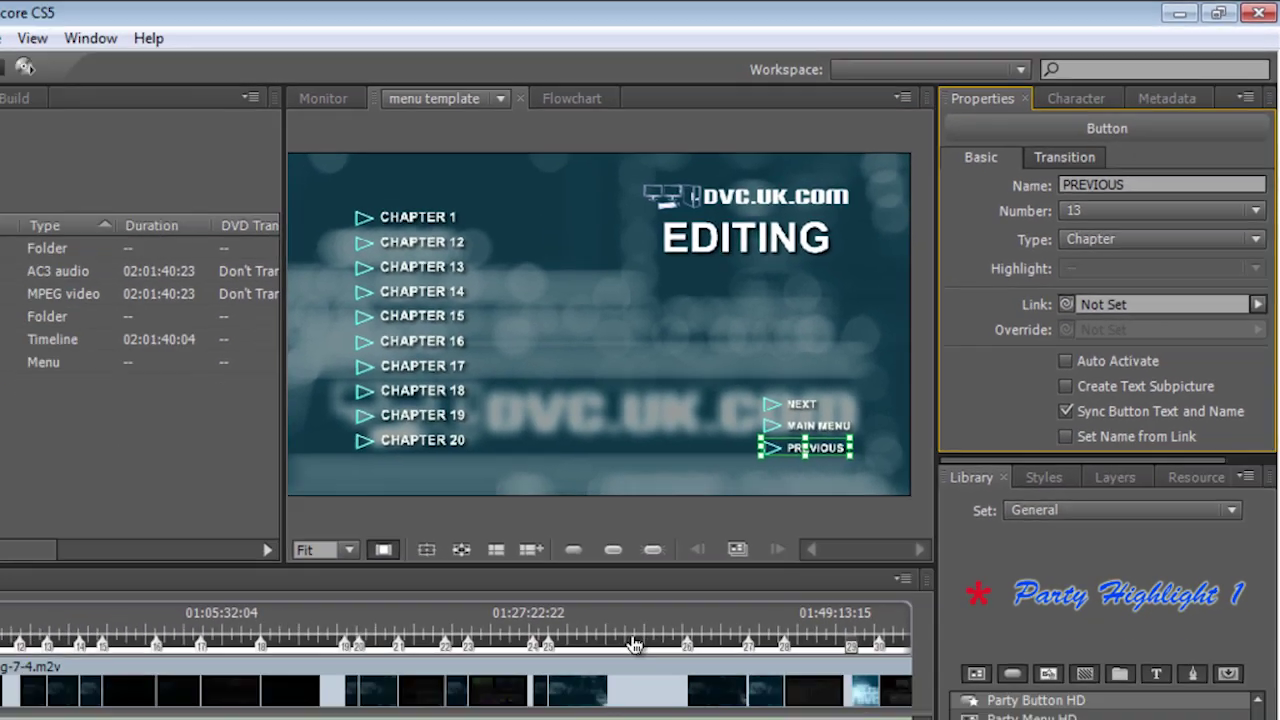
{"action": "left_click", "coordinate": [50, 303]}
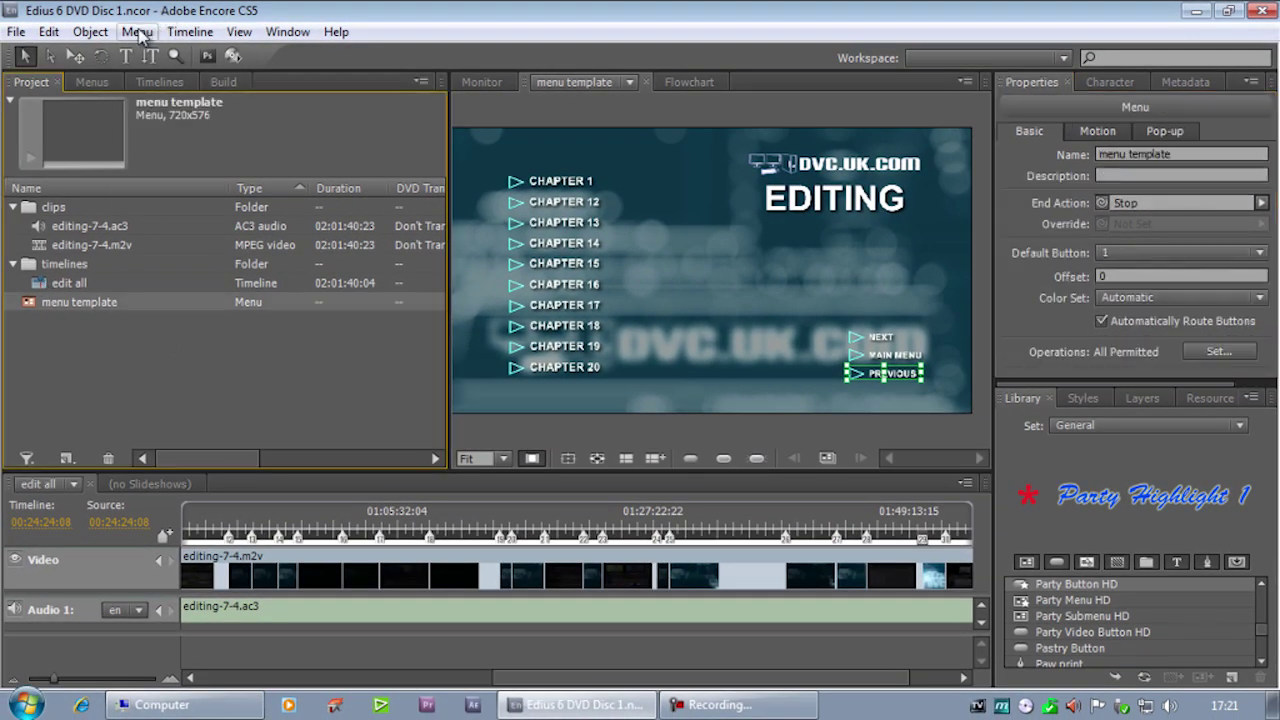
{"action": "left_click", "coordinate": [137, 31]}
{"action": "left_click", "coordinate": [170, 76]}
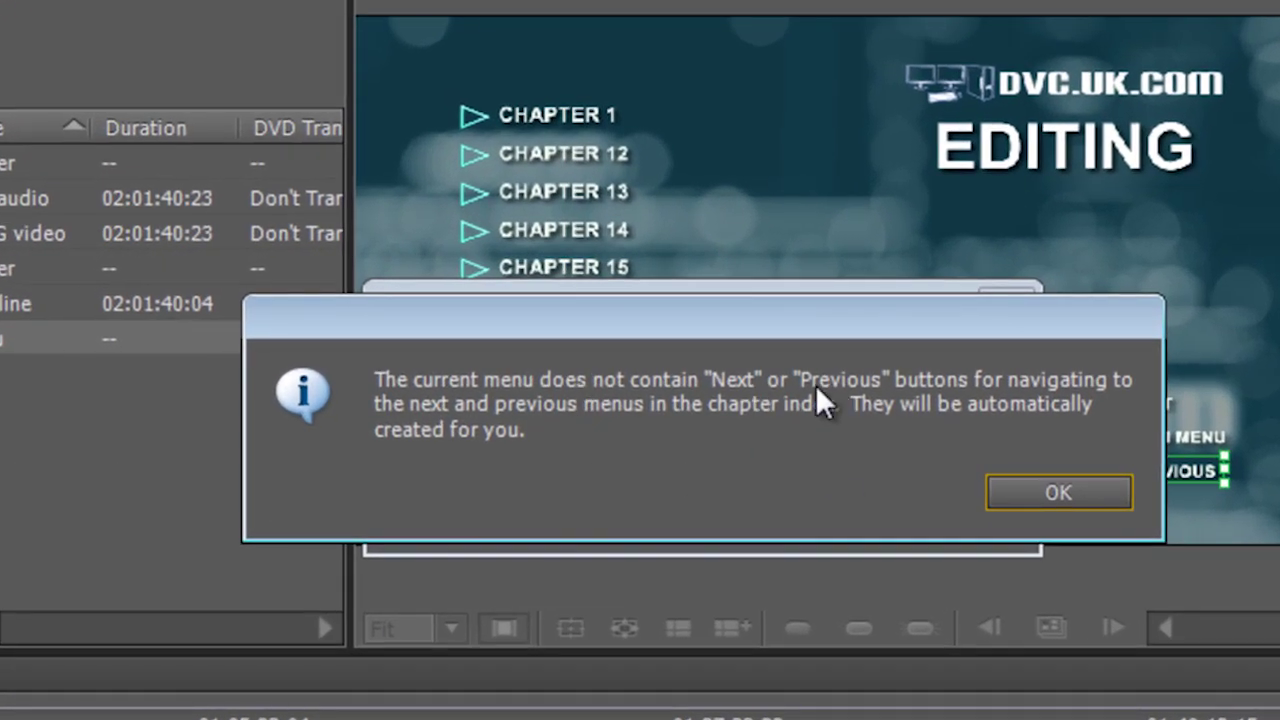
{"action": "left_click", "coordinate": [1038, 494]}
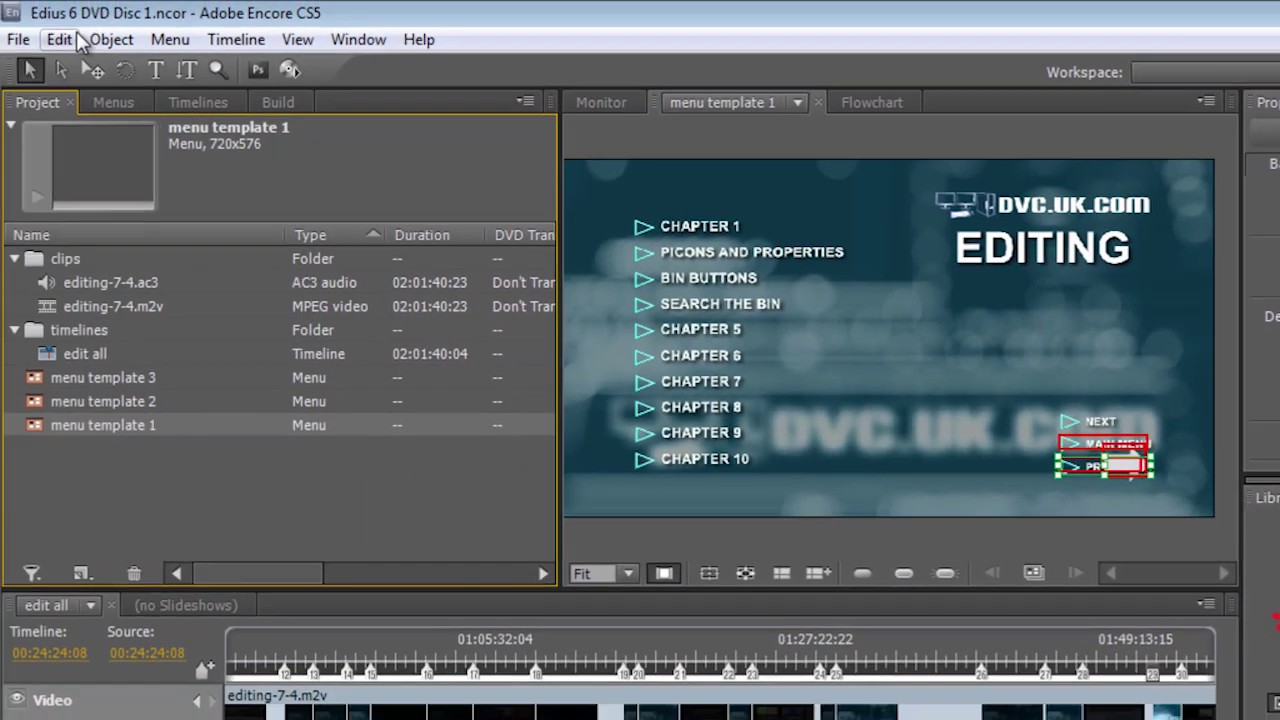
{"action": "left_click", "coordinate": [61, 39]}
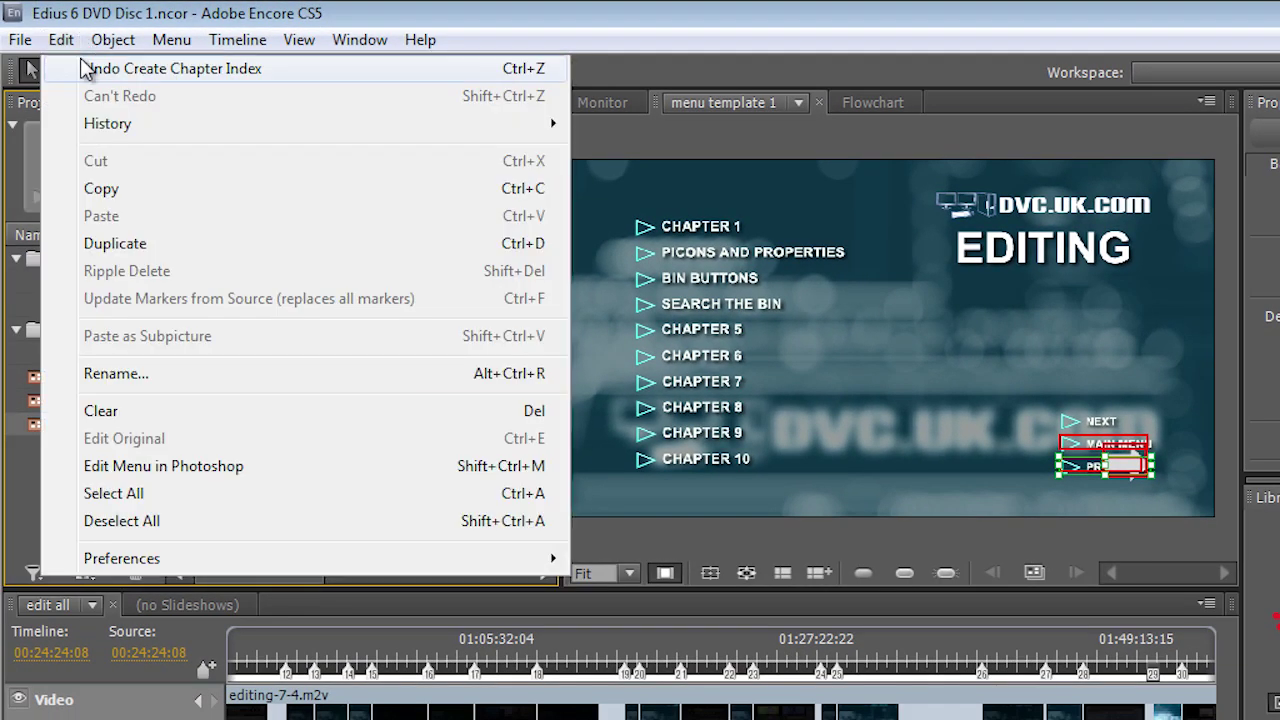
{"action": "left_click", "coordinate": [86, 68]}
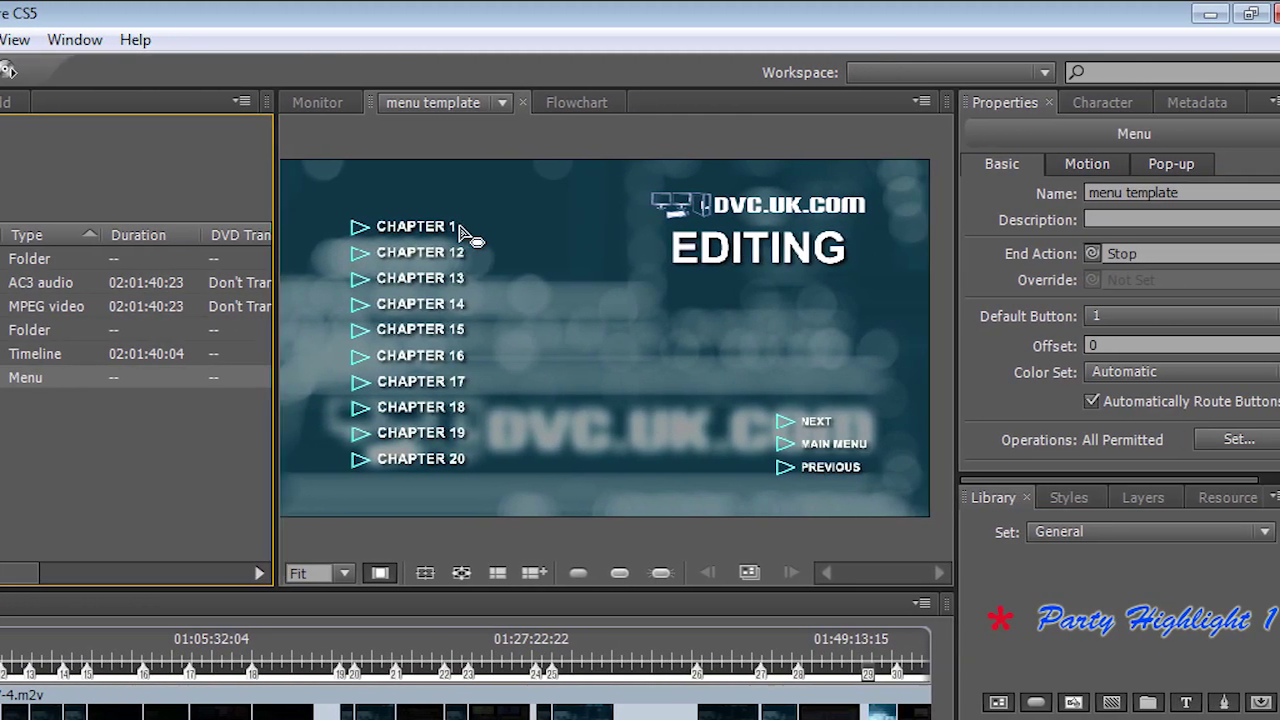
{"action": "left_click", "coordinate": [786, 429]}
{"action": "left_click", "coordinate": [795, 467]}
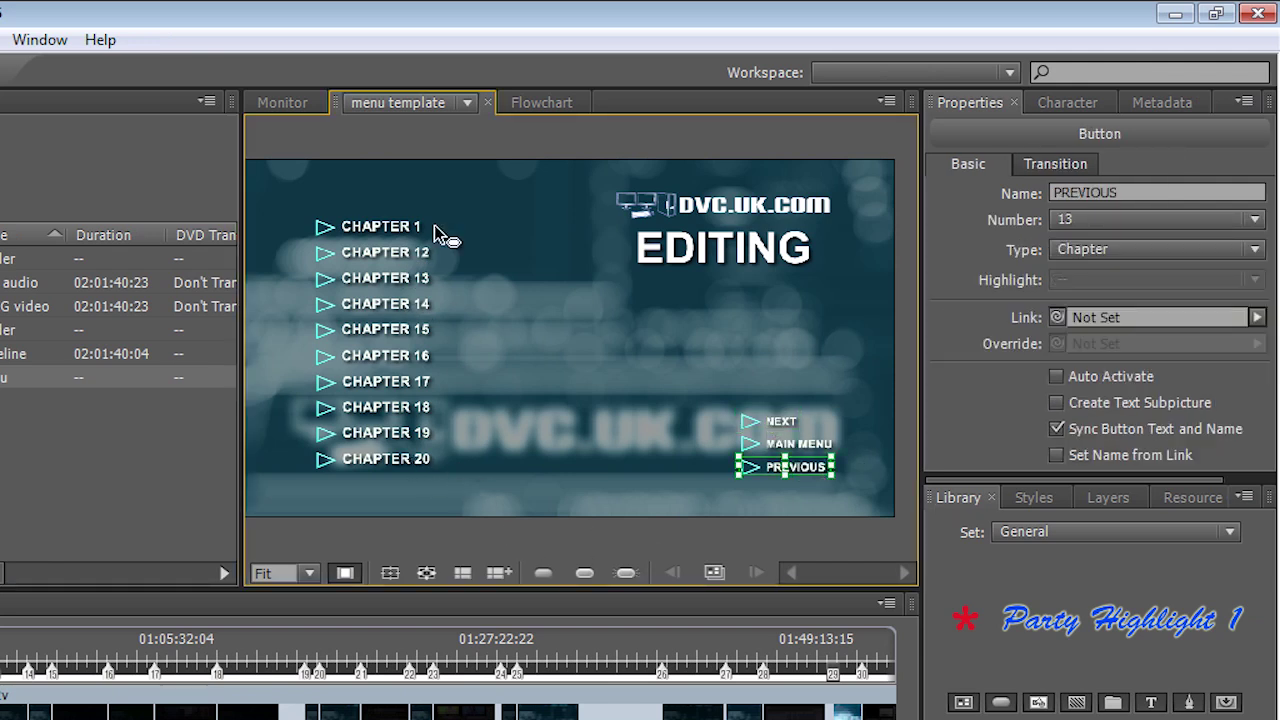
{"action": "left_click_drag", "start_coordinate": [466, 182], "coordinate": [343, 460]}
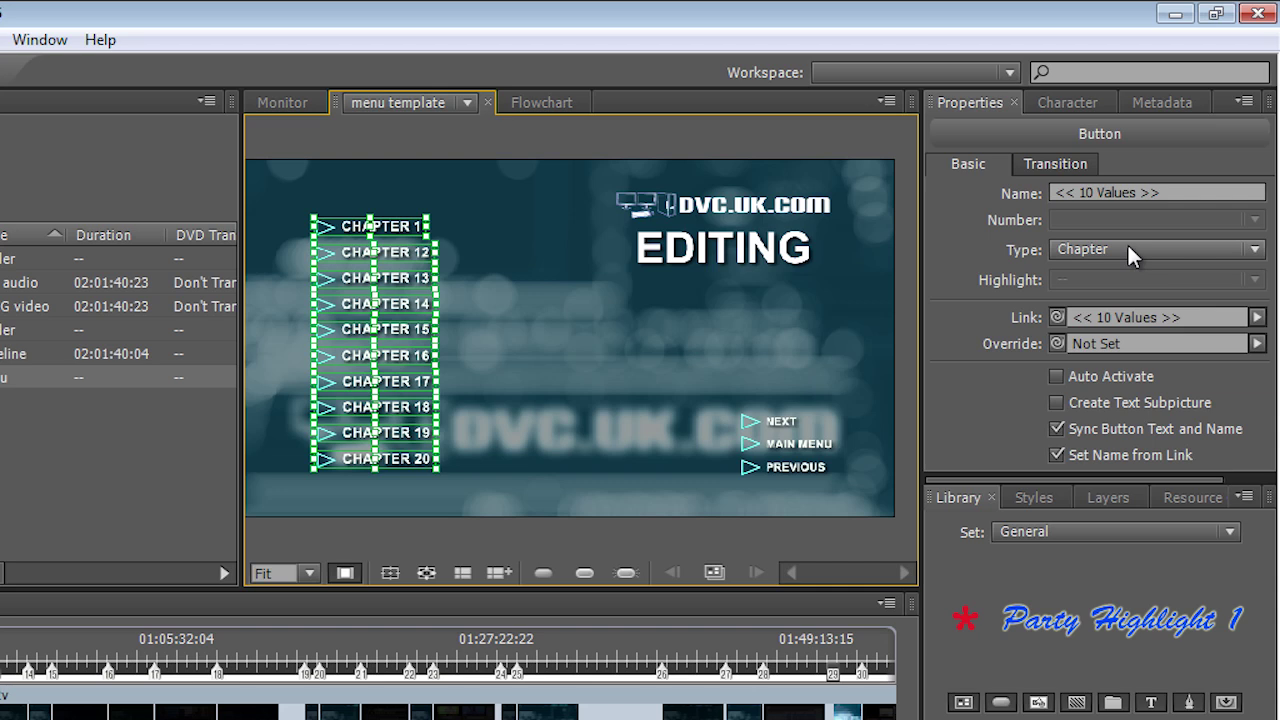
{"action": "left_click", "coordinate": [472, 434]}
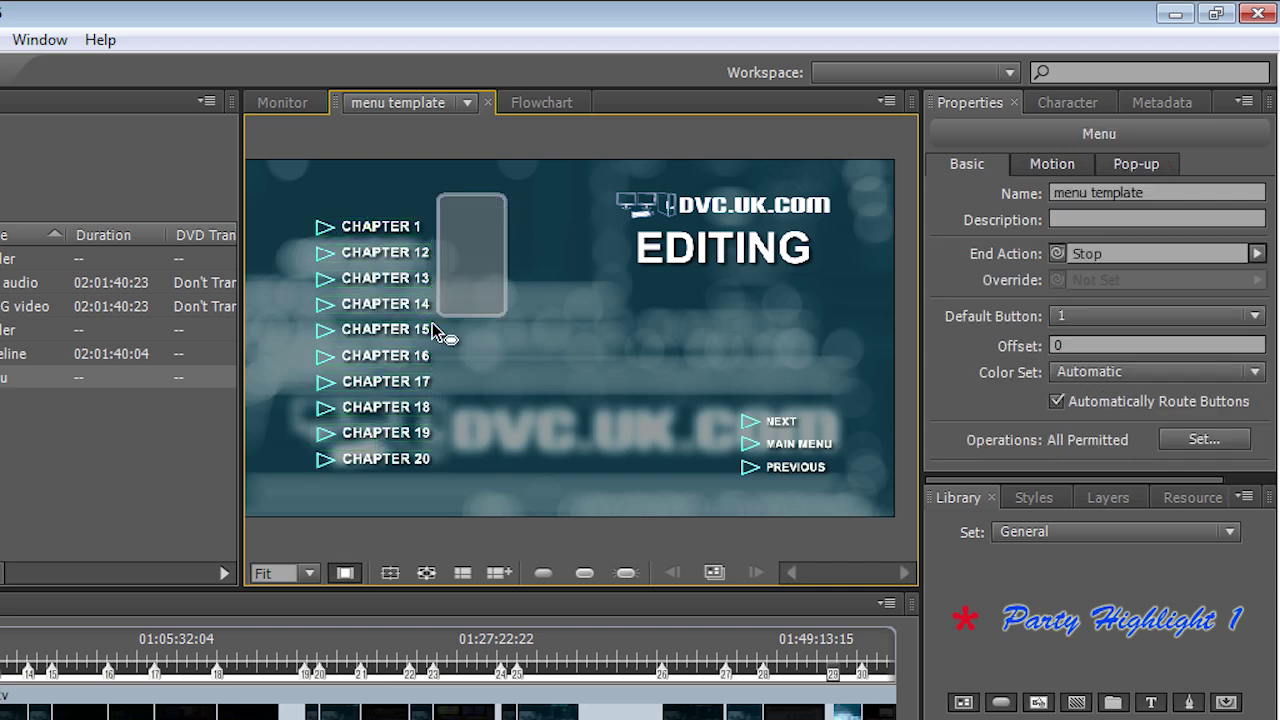
{"action": "left_click_drag", "start_coordinate": [432, 330], "coordinate": [371, 480]}
{"action": "left_click", "coordinate": [1112, 250]}
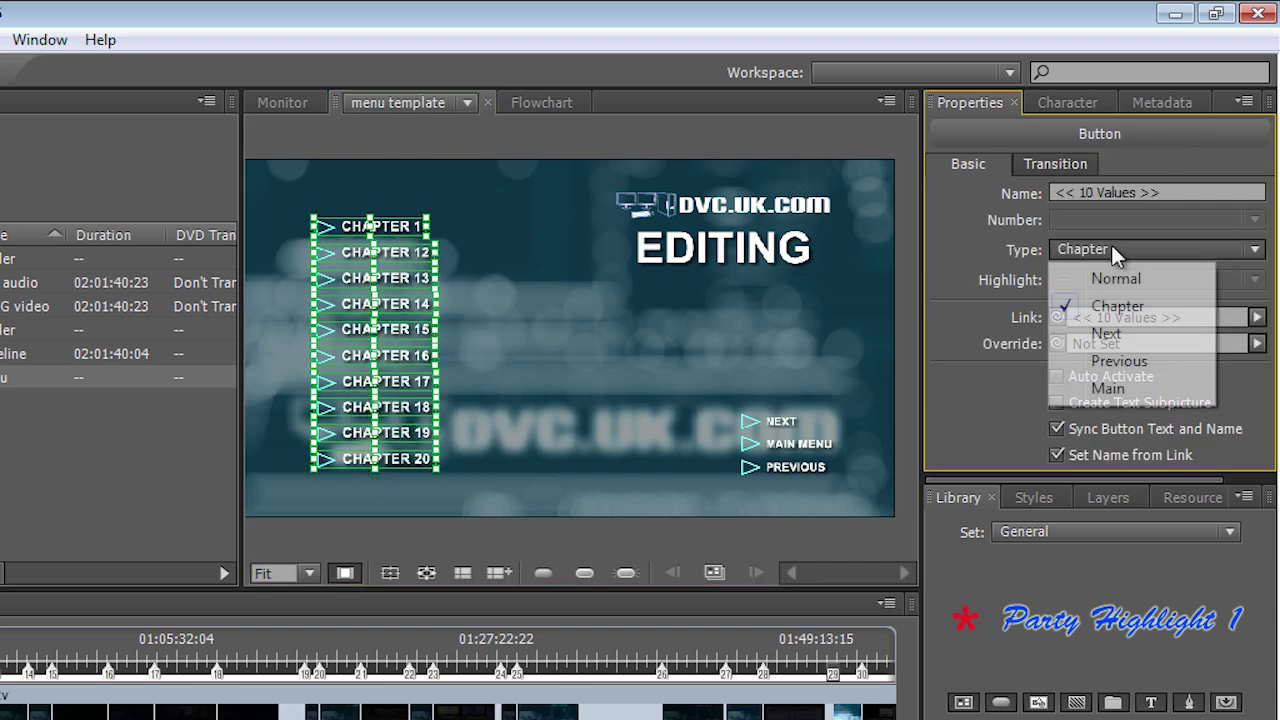
{"action": "left_click", "coordinate": [1114, 308]}
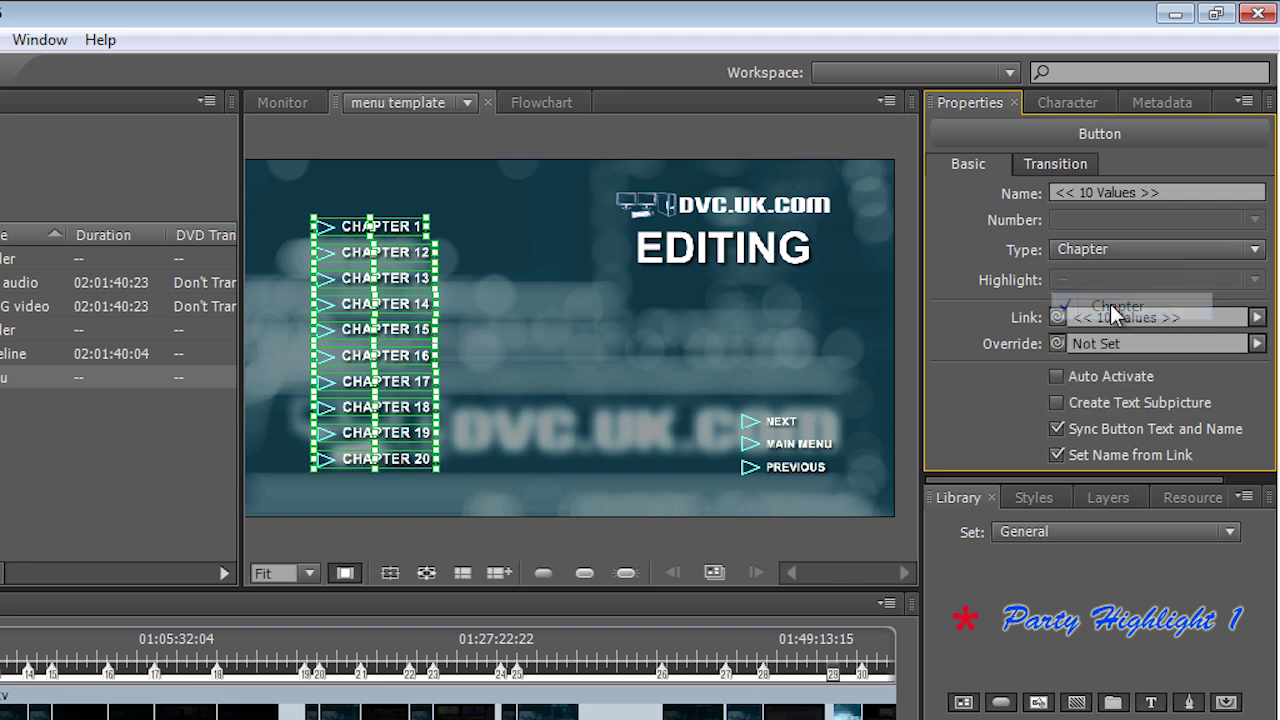
{"action": "left_click", "coordinate": [763, 360]}
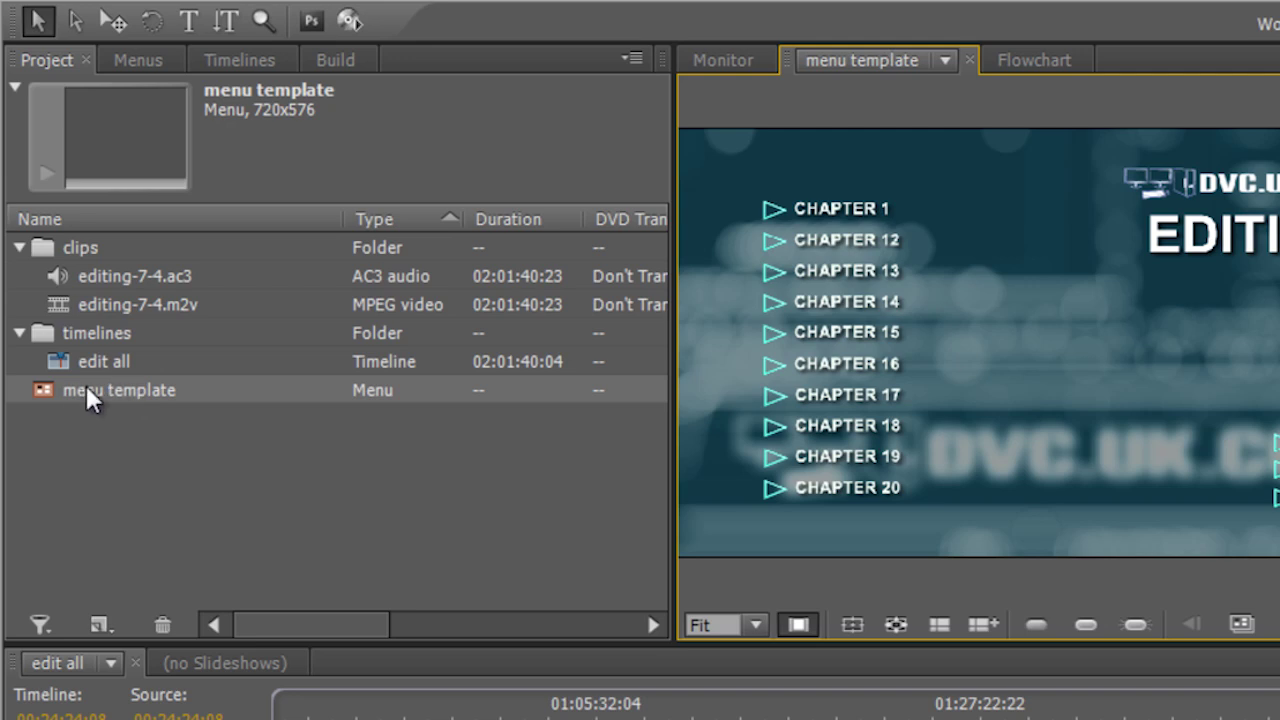
Rename the 'menu template' menu to 'editing' in the Rename Menu dialog.
{"action": "right_click", "coordinate": [78, 385]}
{"action": "left_click", "coordinate": [167, 560]}
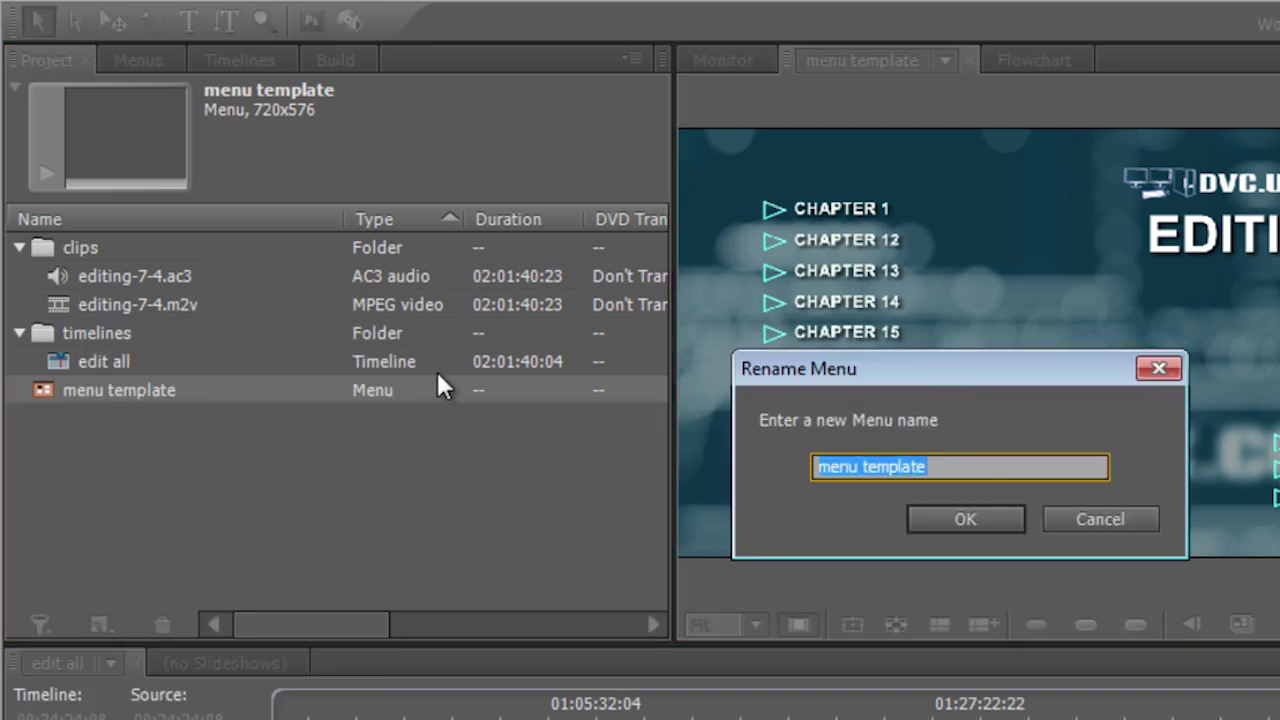
{"action": "left_click_drag", "start_coordinate": [760, 363], "coordinate": [282, 367]}
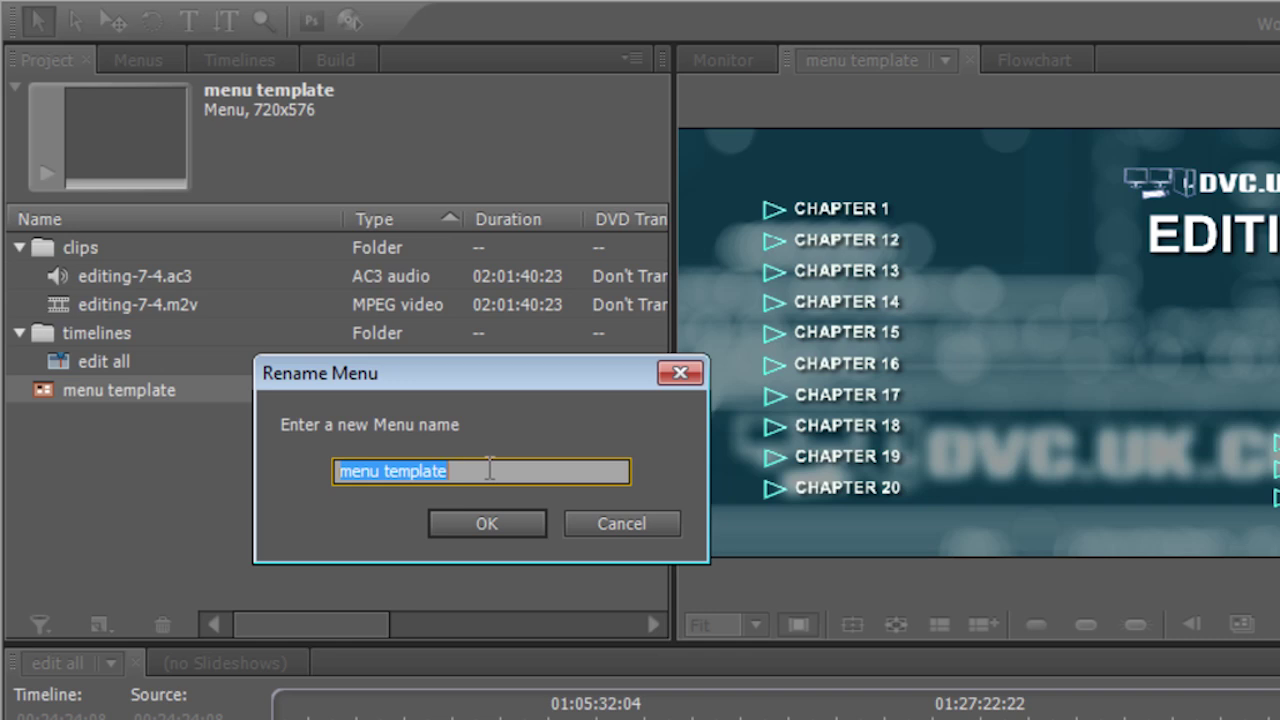
{"action": "type", "text": "editing"}
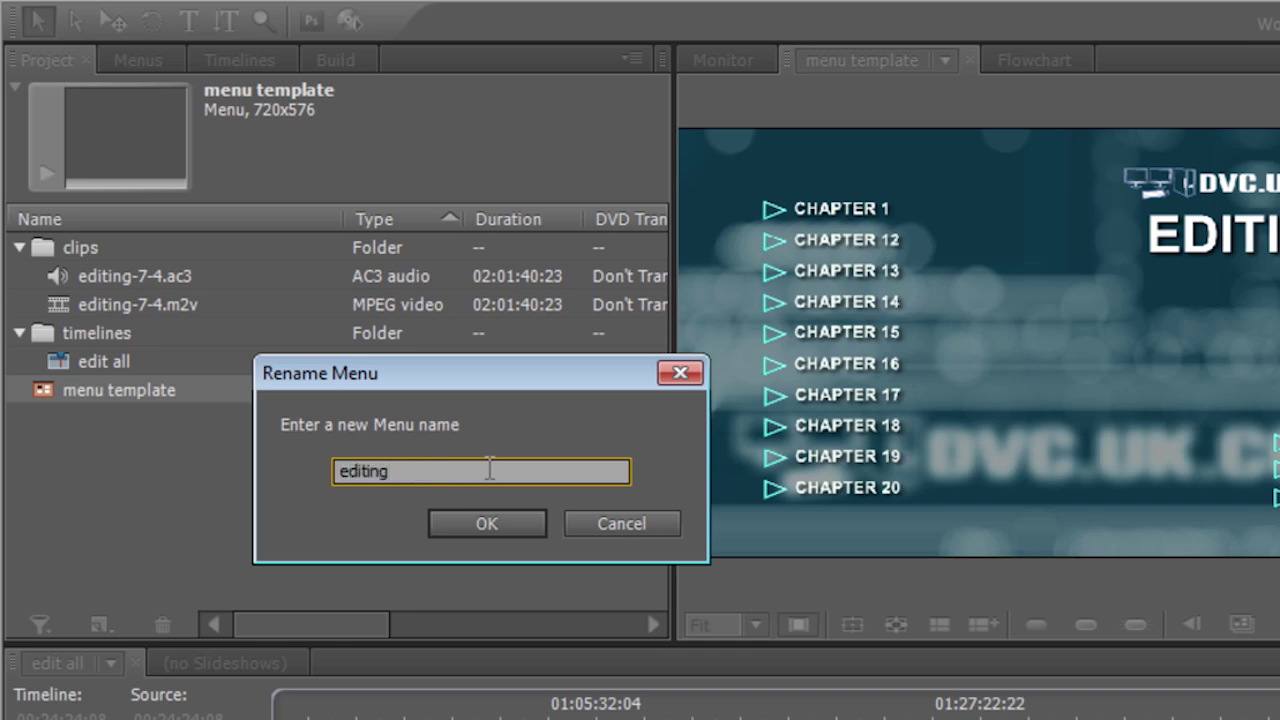
{"action": "left_click", "coordinate": [487, 524]}
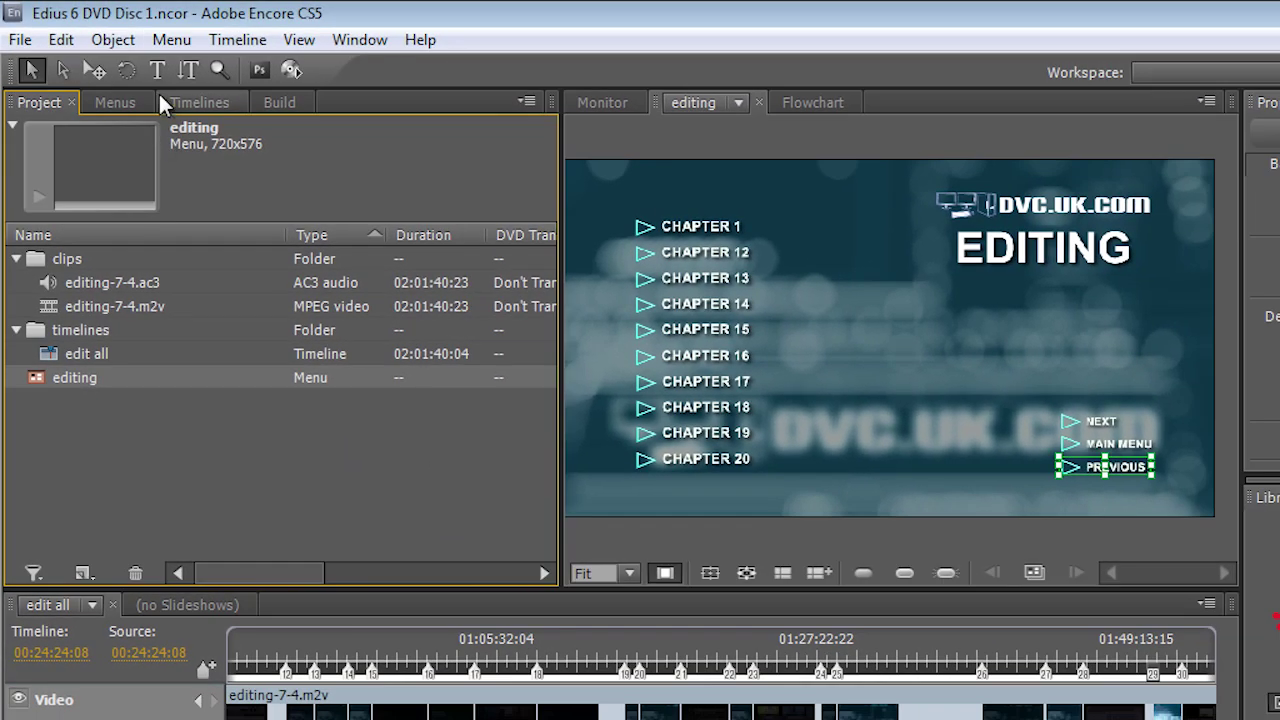
Generate a chapter index from the timeline and view the generated chapter menu.
{"action": "left_click", "coordinate": [175, 33]}
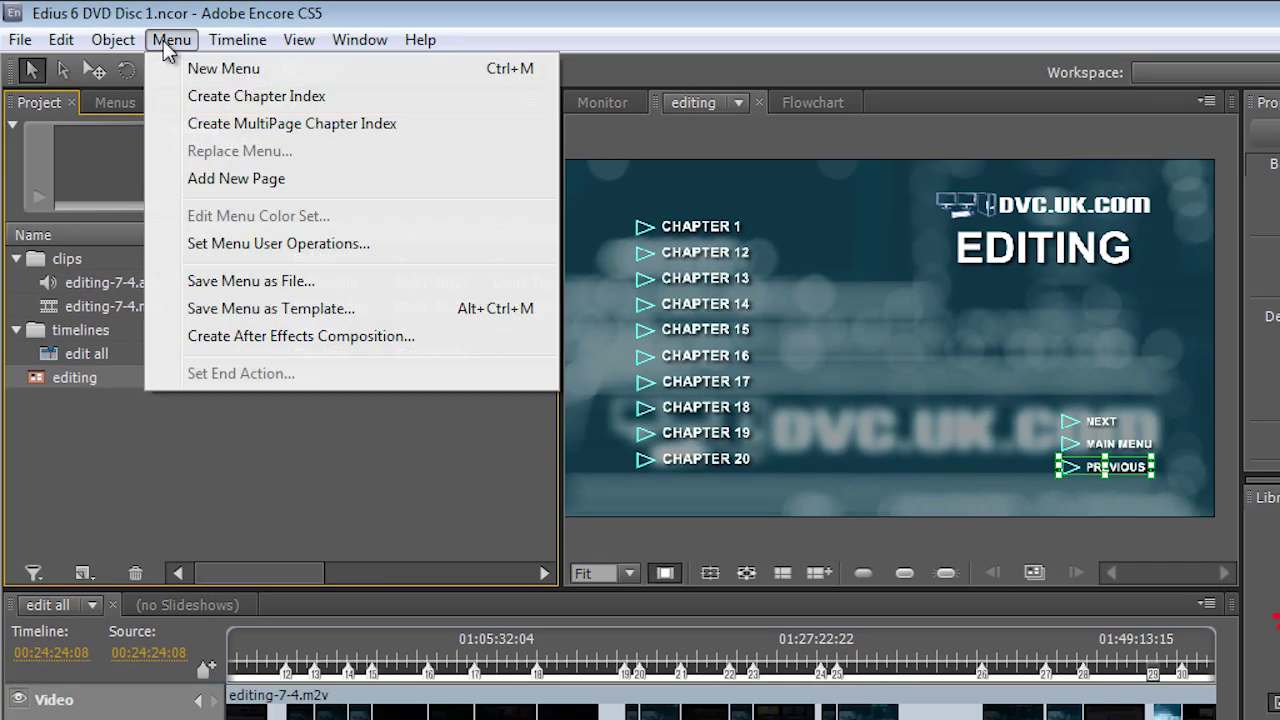
{"action": "left_click", "coordinate": [206, 89]}
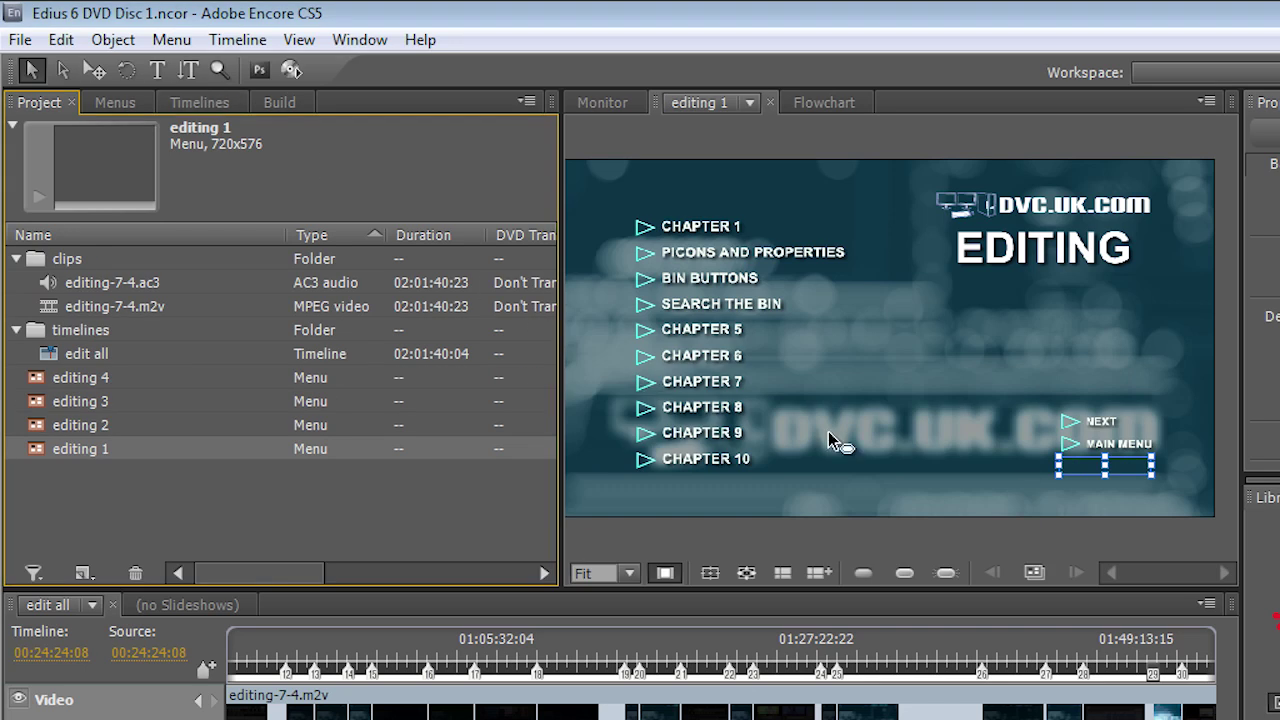
{"action": "left_click", "coordinate": [1004, 402]}
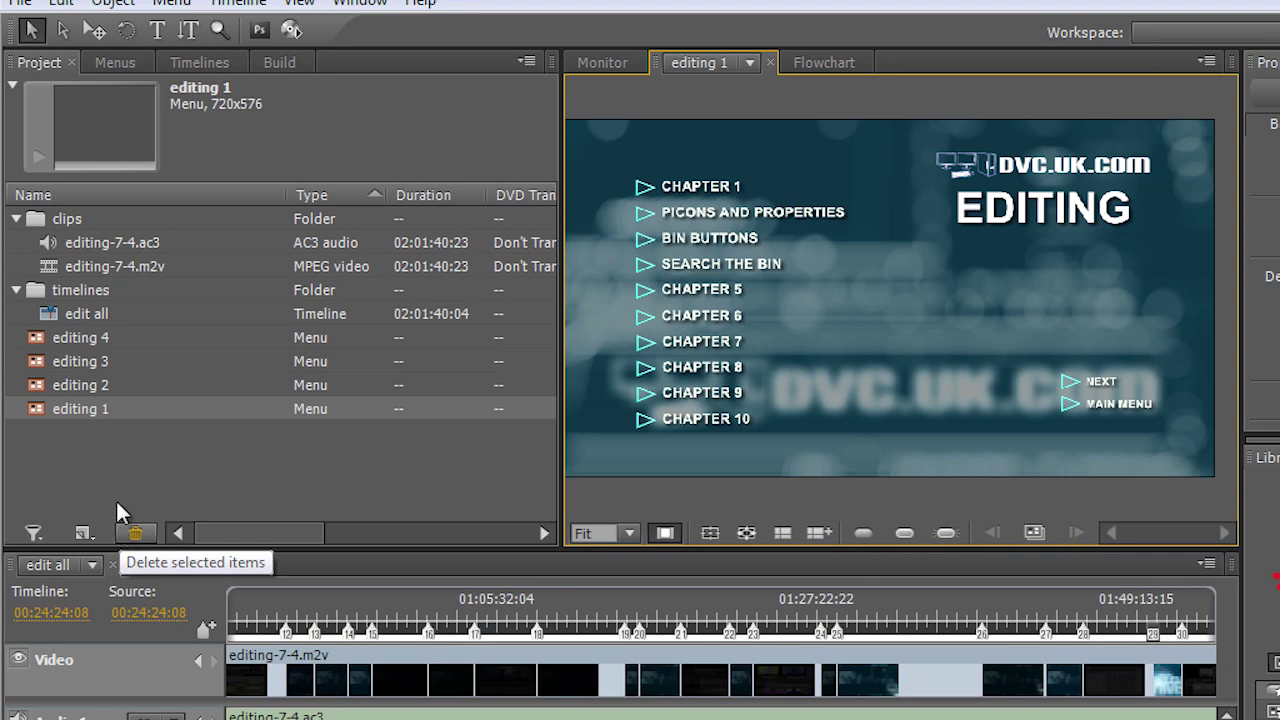
Delete the editing menu from the Project panel.
{"action": "left_click", "coordinate": [144, 422]}
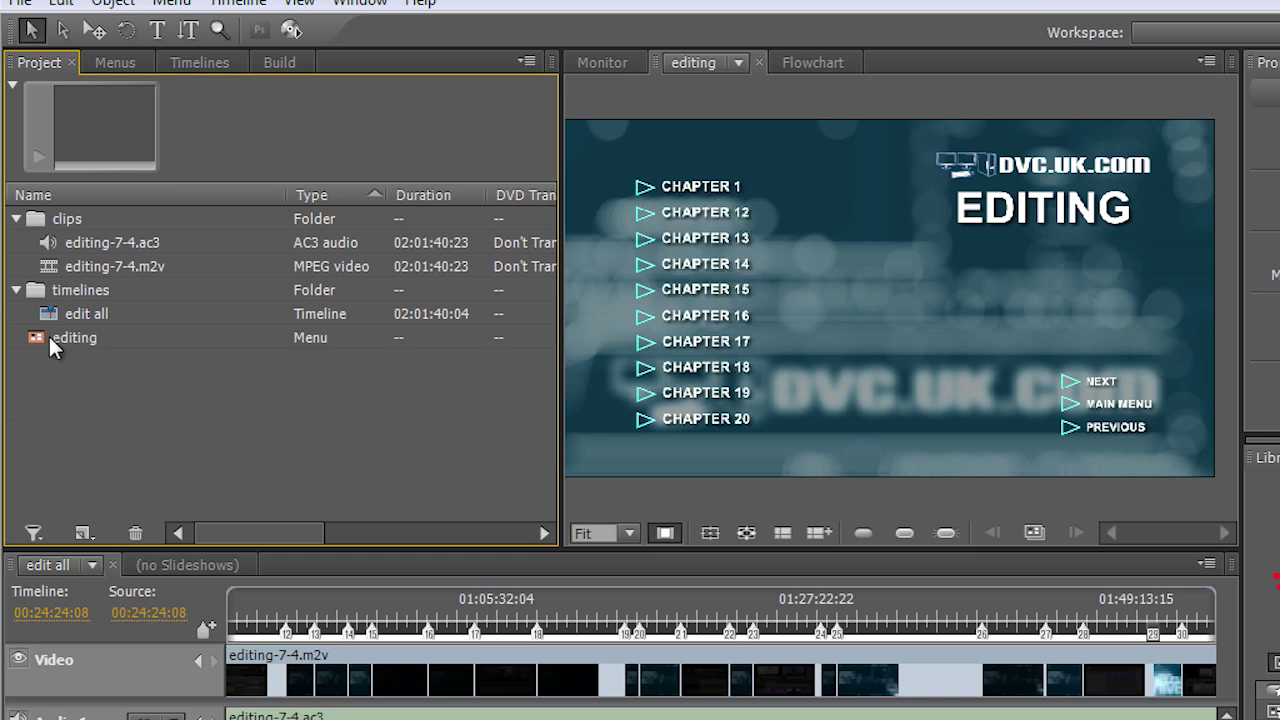
{"action": "left_click", "coordinate": [36, 337]}
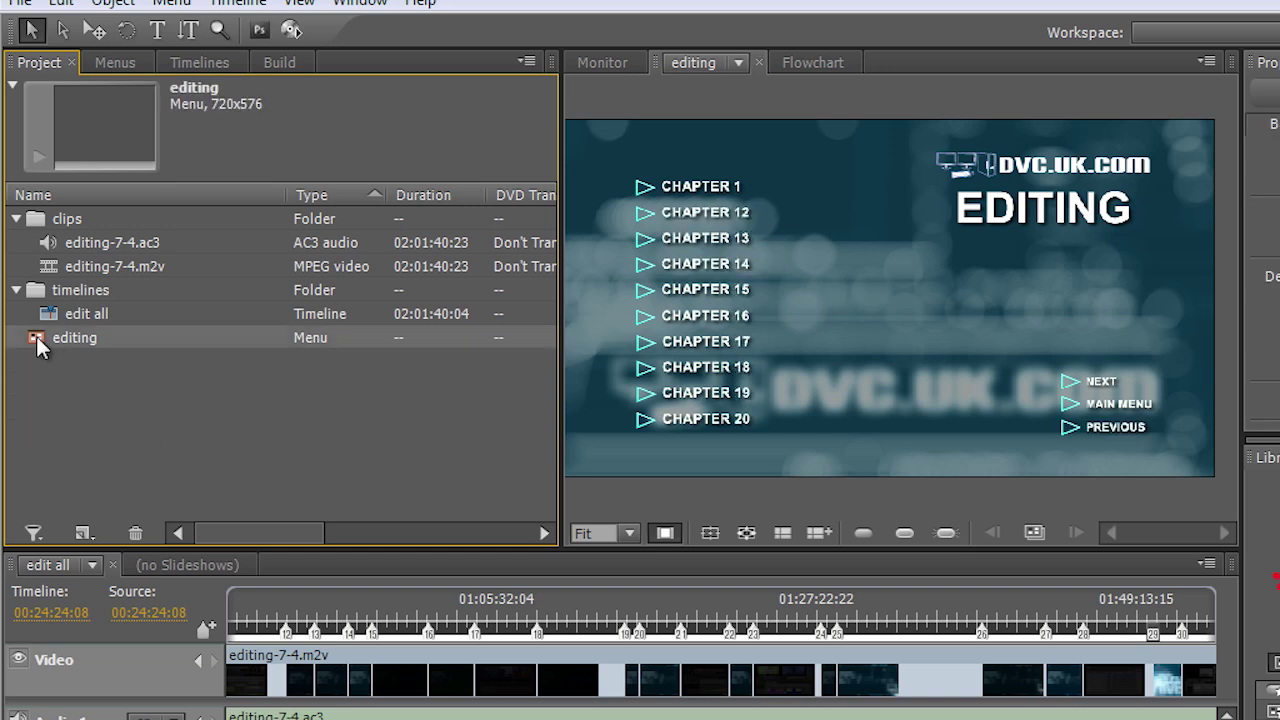
{"action": "key", "text": "Delete"}
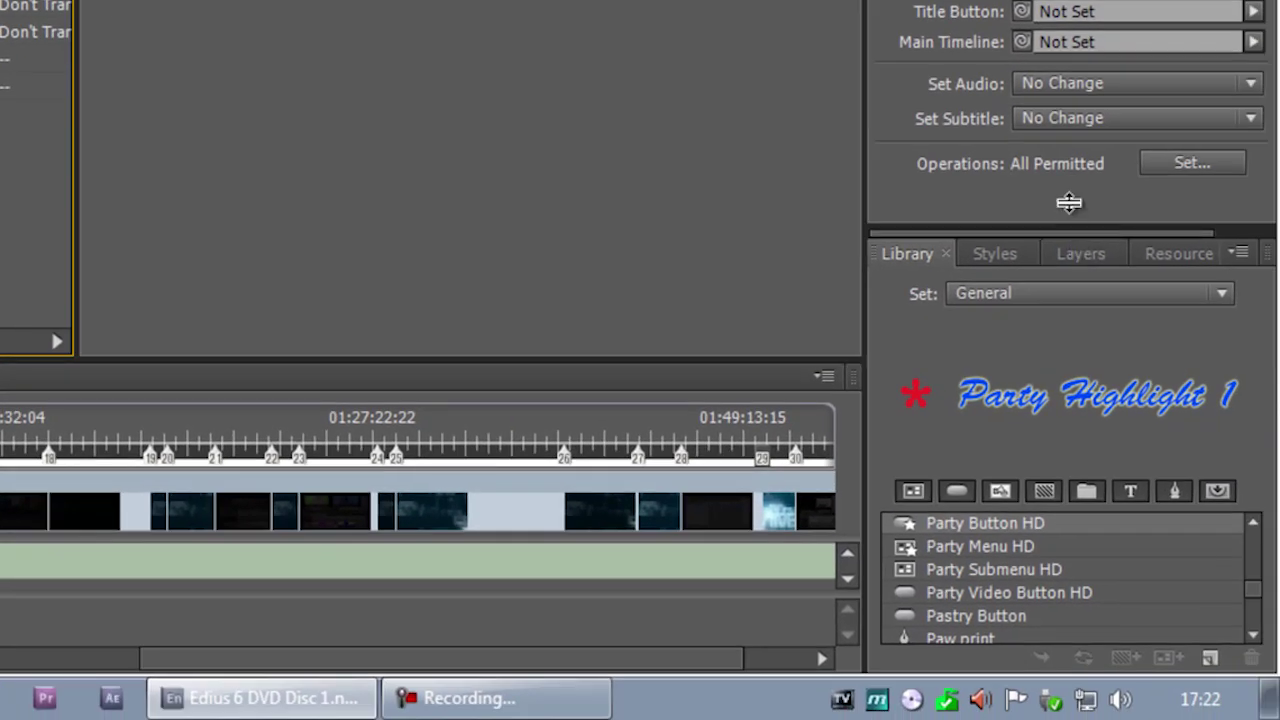
Add the Party Submenu HD template from the Library as a new 1920x1080 menu.
{"action": "left_click_drag", "start_coordinate": [1069, 203], "coordinate": [1069, 0]}
{"action": "left_click", "coordinate": [965, 302]}
{"action": "left_click", "coordinate": [982, 322]}
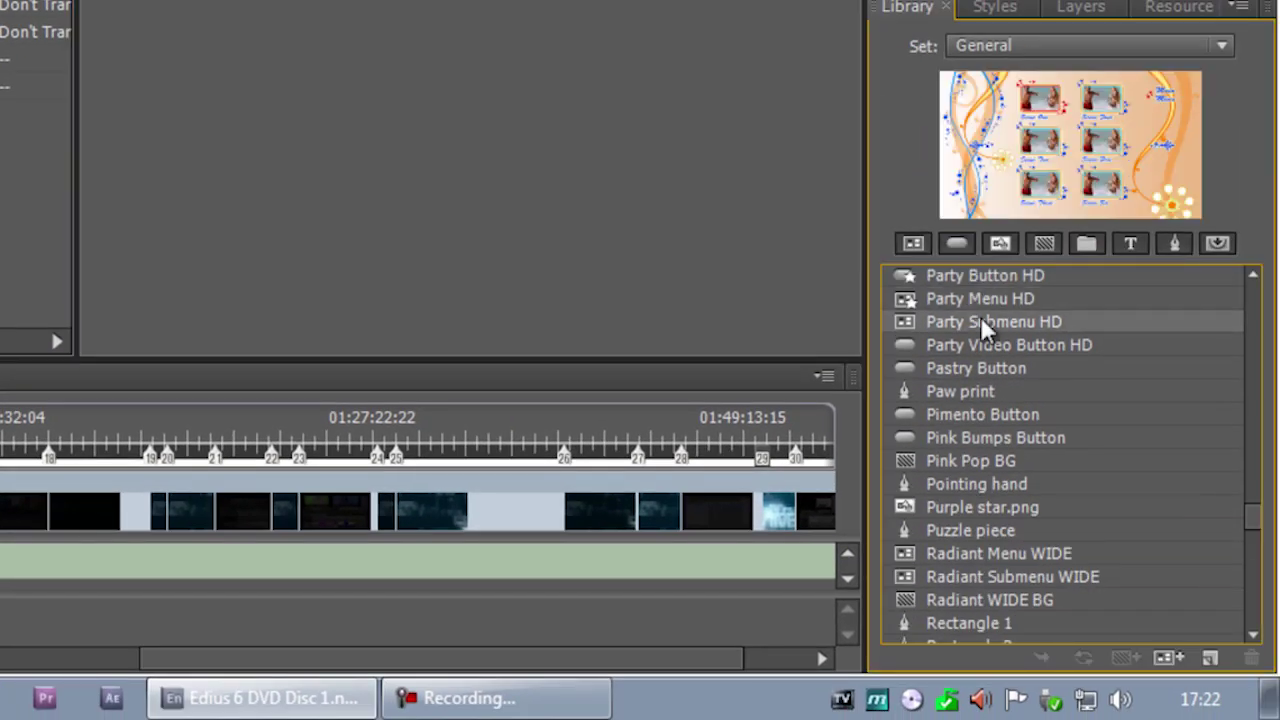
{"action": "double_click", "coordinate": [982, 321]}
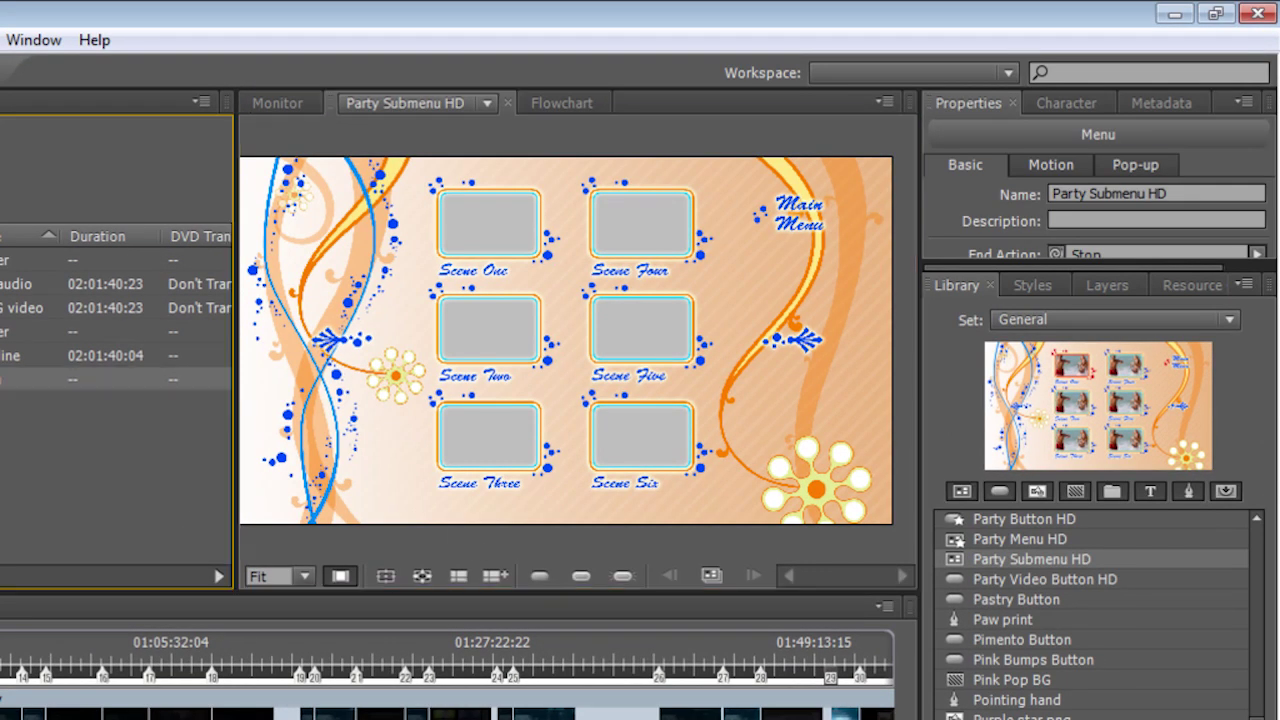
Select all Scene One–Six buttons and enable Set Name from Link.
{"action": "left_click_drag", "start_coordinate": [372, 178], "coordinate": [652, 500]}
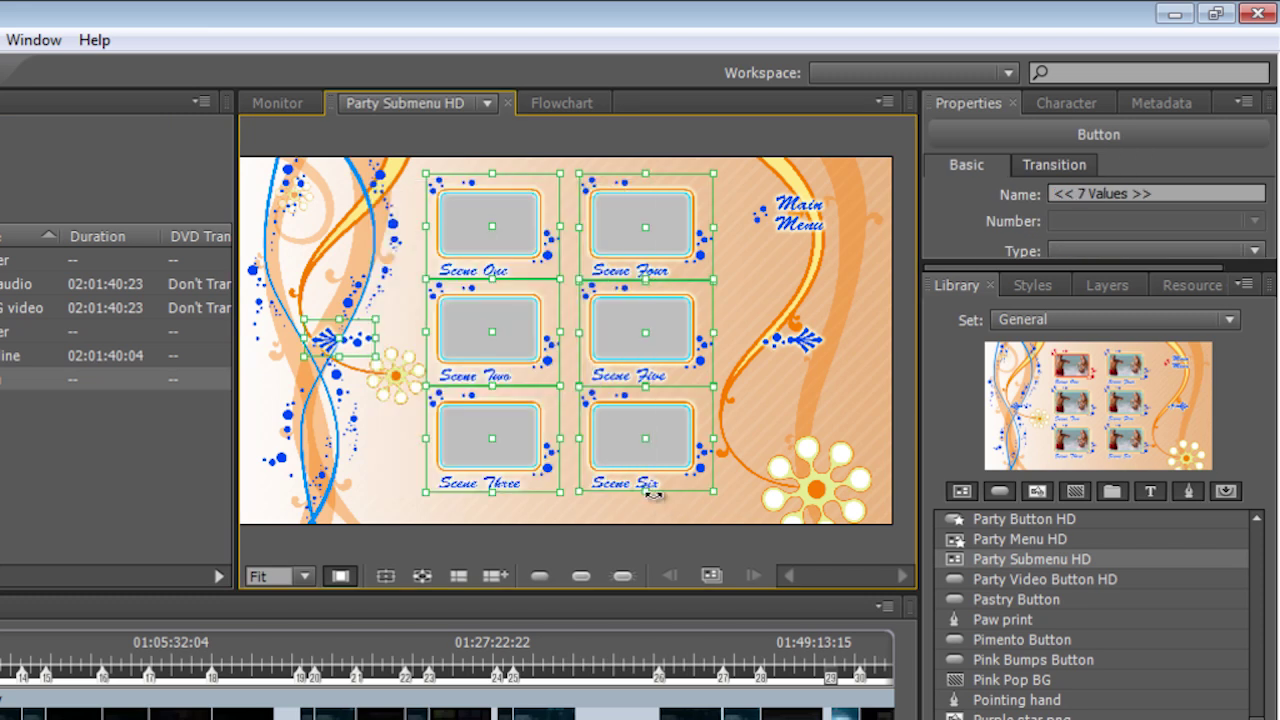
{"action": "left_click_drag", "start_coordinate": [1013, 268], "coordinate": [1060, 558]}
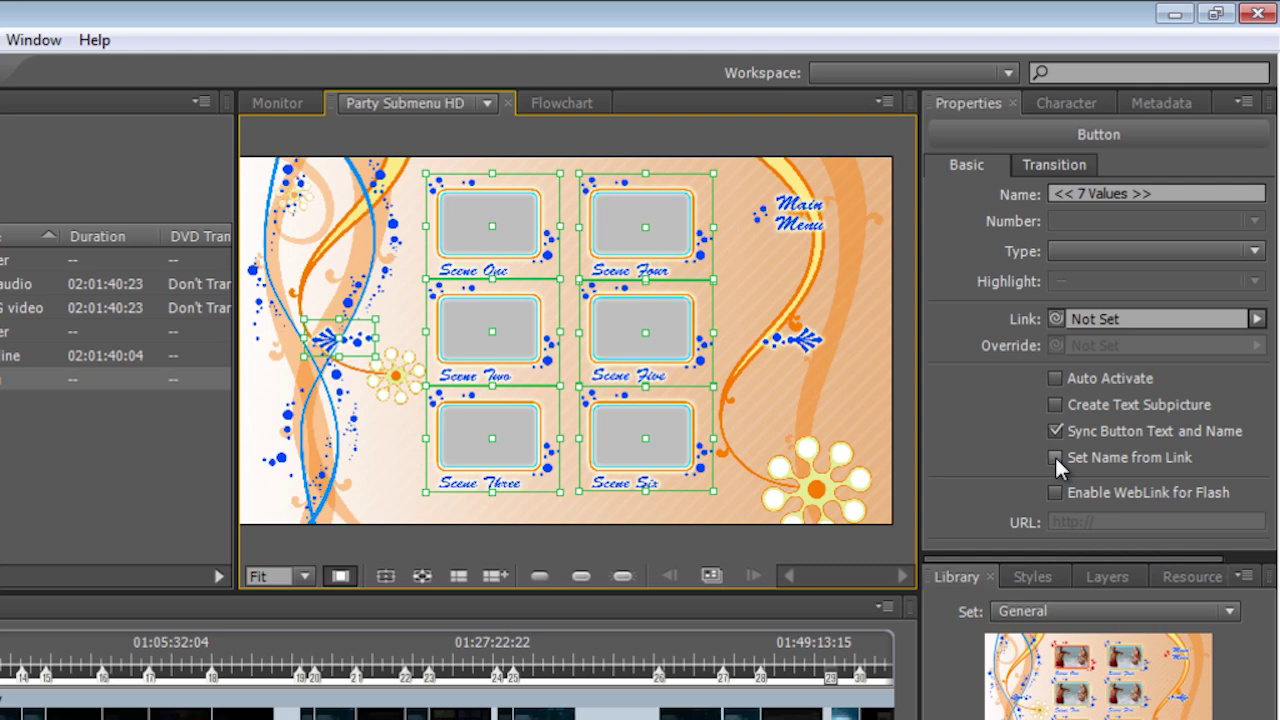
{"action": "left_click", "coordinate": [1055, 457]}
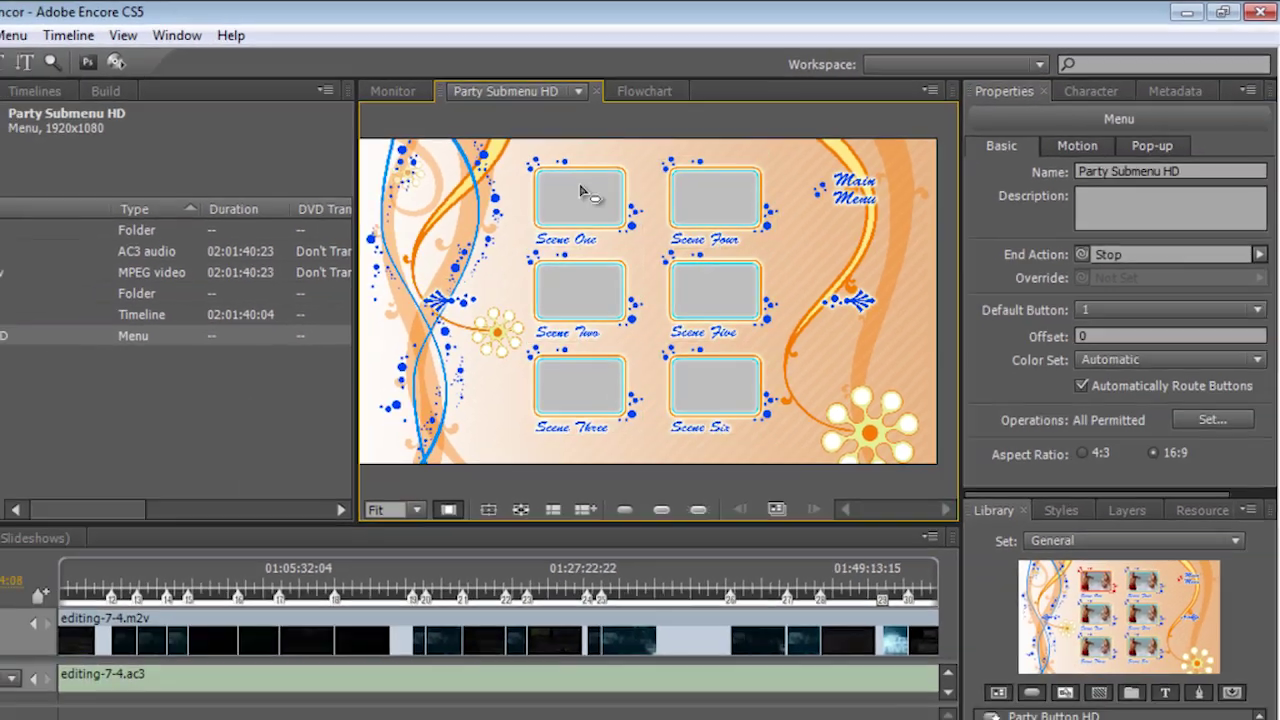
Link Scene One to Chapter 1 of 'edit all', then create a chapter index from Party Submenu HD.
{"action": "left_click", "coordinate": [583, 193]}
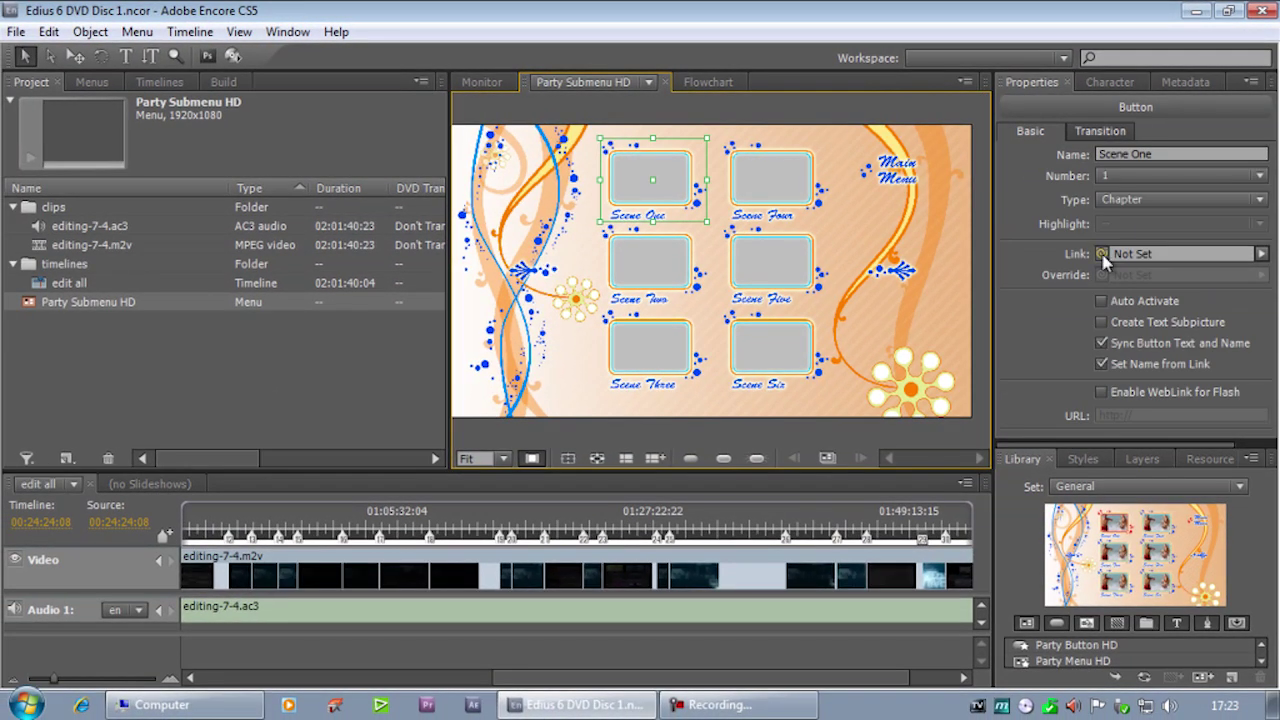
{"action": "left_click_drag", "start_coordinate": [1102, 254], "coordinate": [386, 283]}
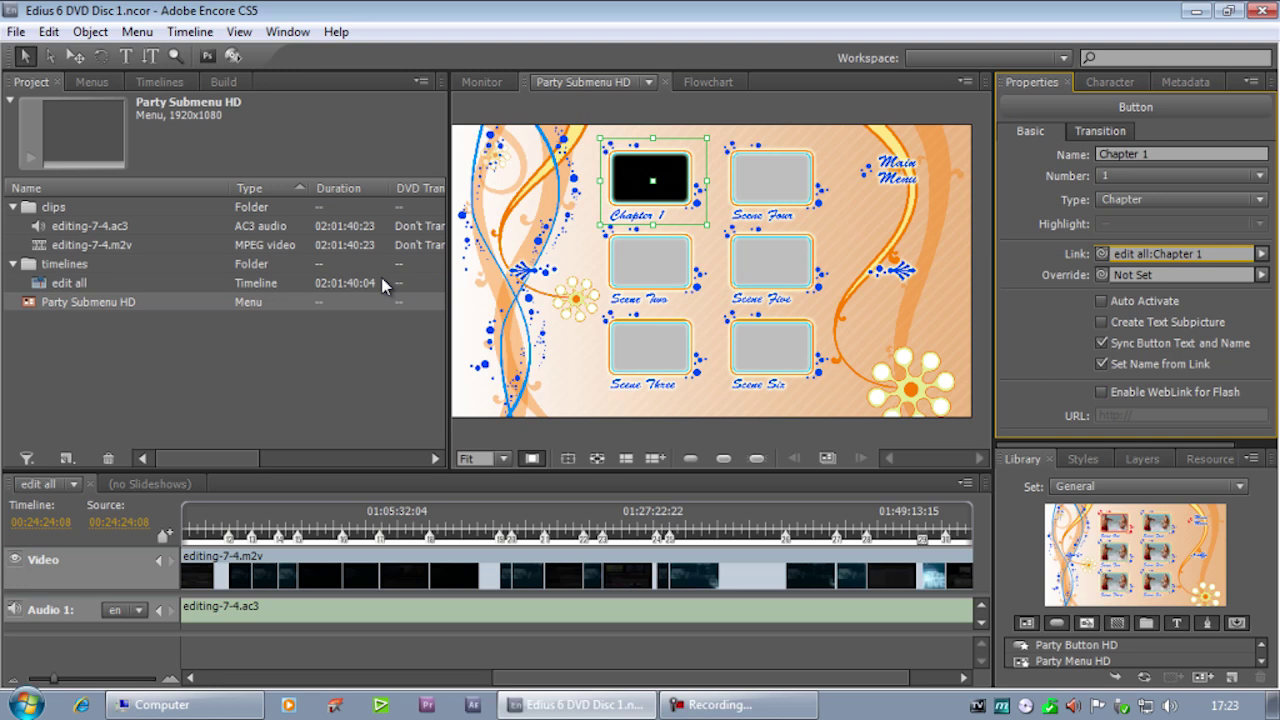
{"action": "left_click", "coordinate": [28, 304]}
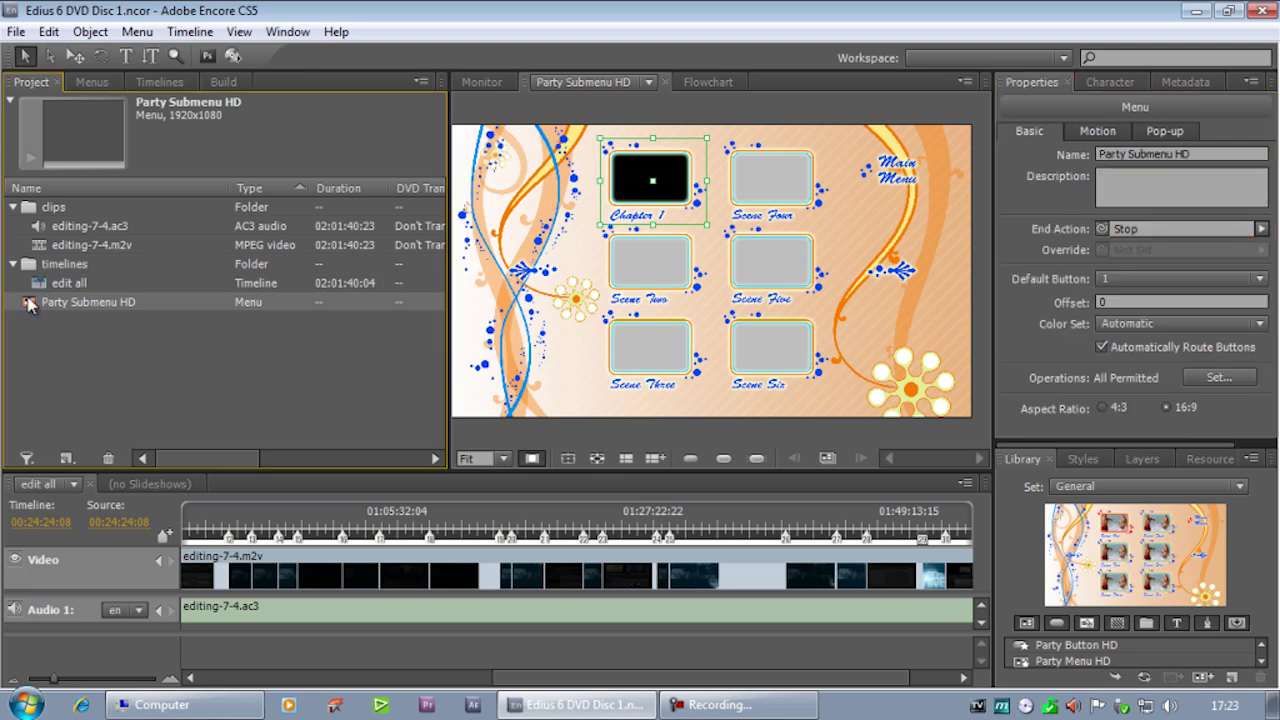
{"action": "left_click", "coordinate": [138, 32]}
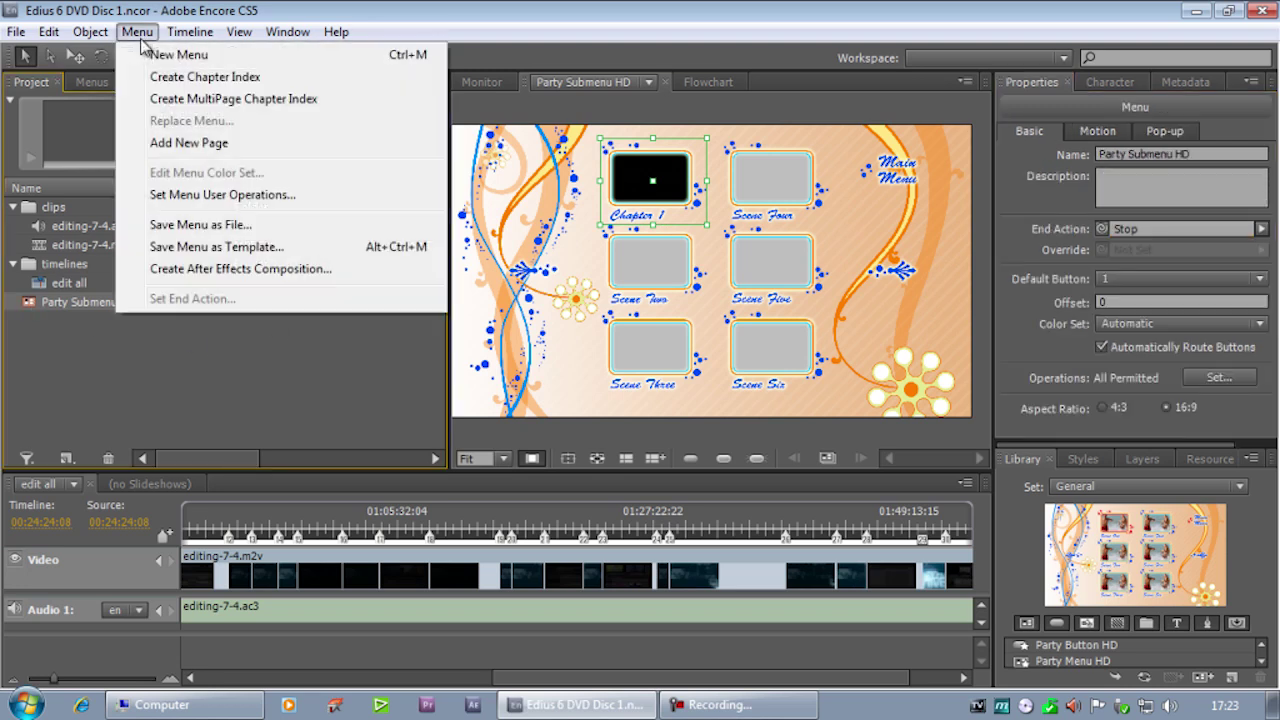
{"action": "left_click", "coordinate": [180, 78]}
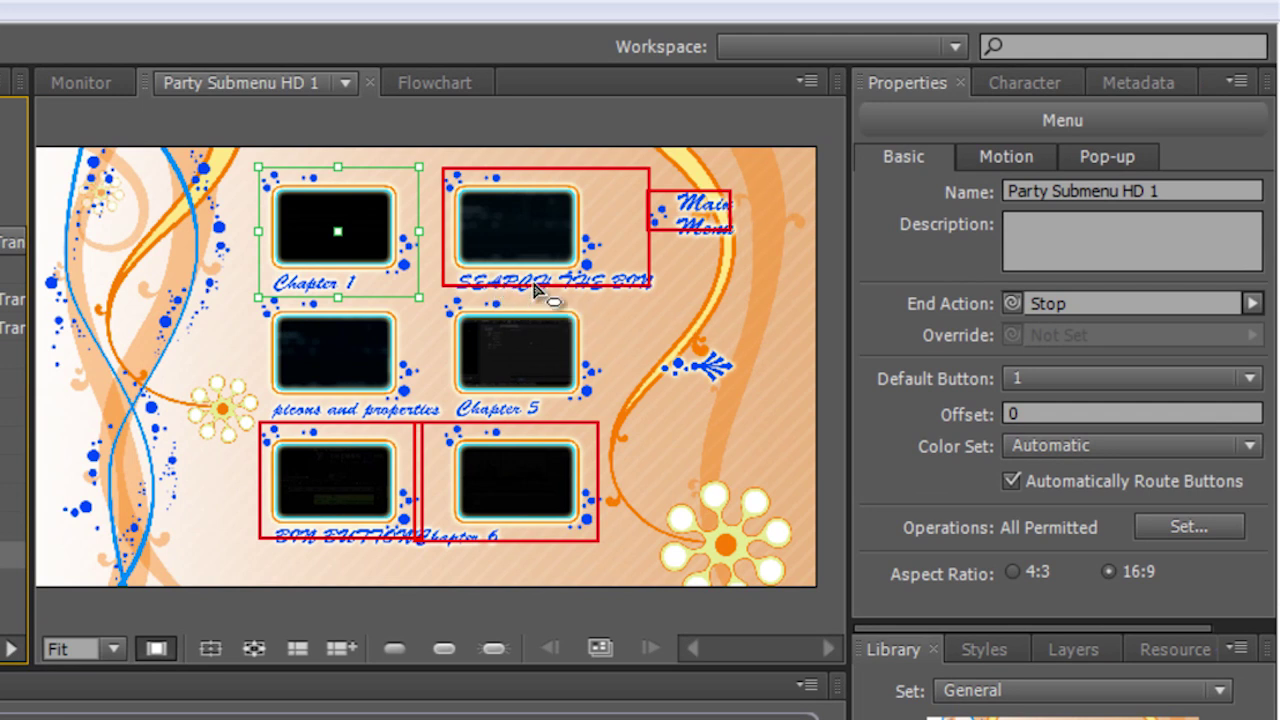
Select all six chapter buttons on Party Submenu HD 1.
{"action": "left_click", "coordinate": [660, 306]}
{"action": "left_click", "coordinate": [590, 290]}
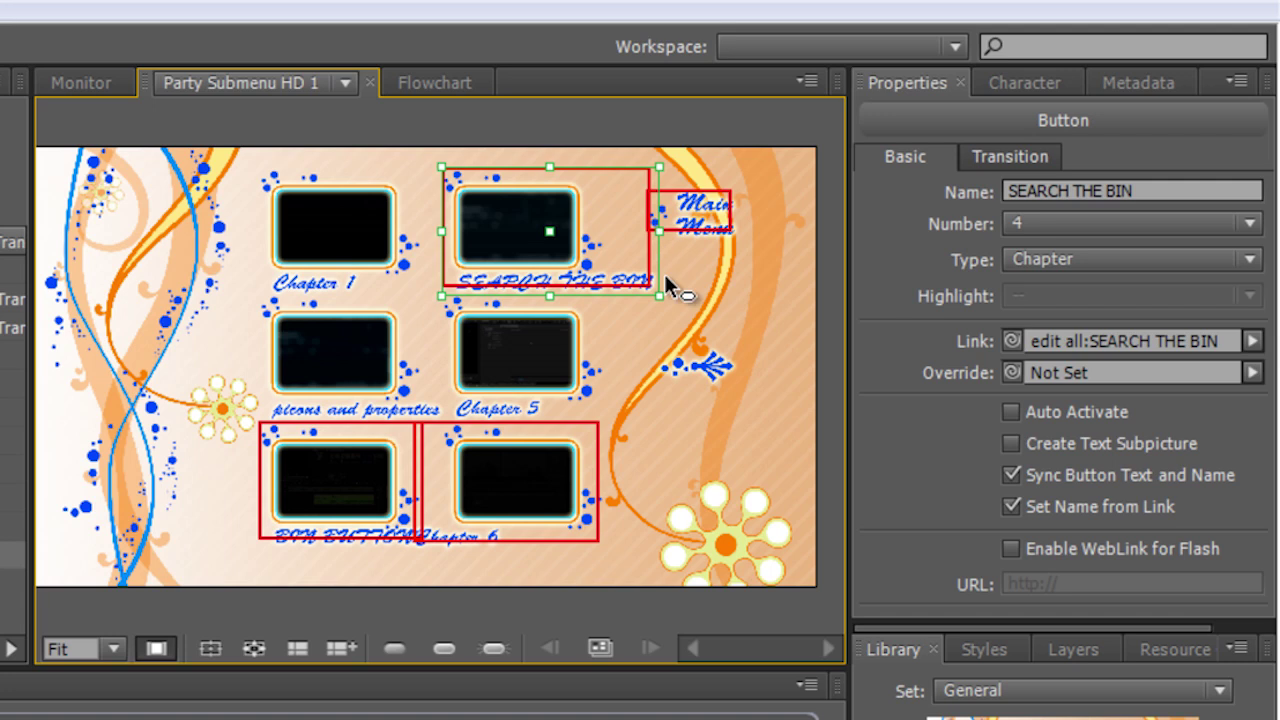
{"action": "left_click", "coordinate": [330, 505]}
{"action": "left_click", "coordinate": [500, 510]}
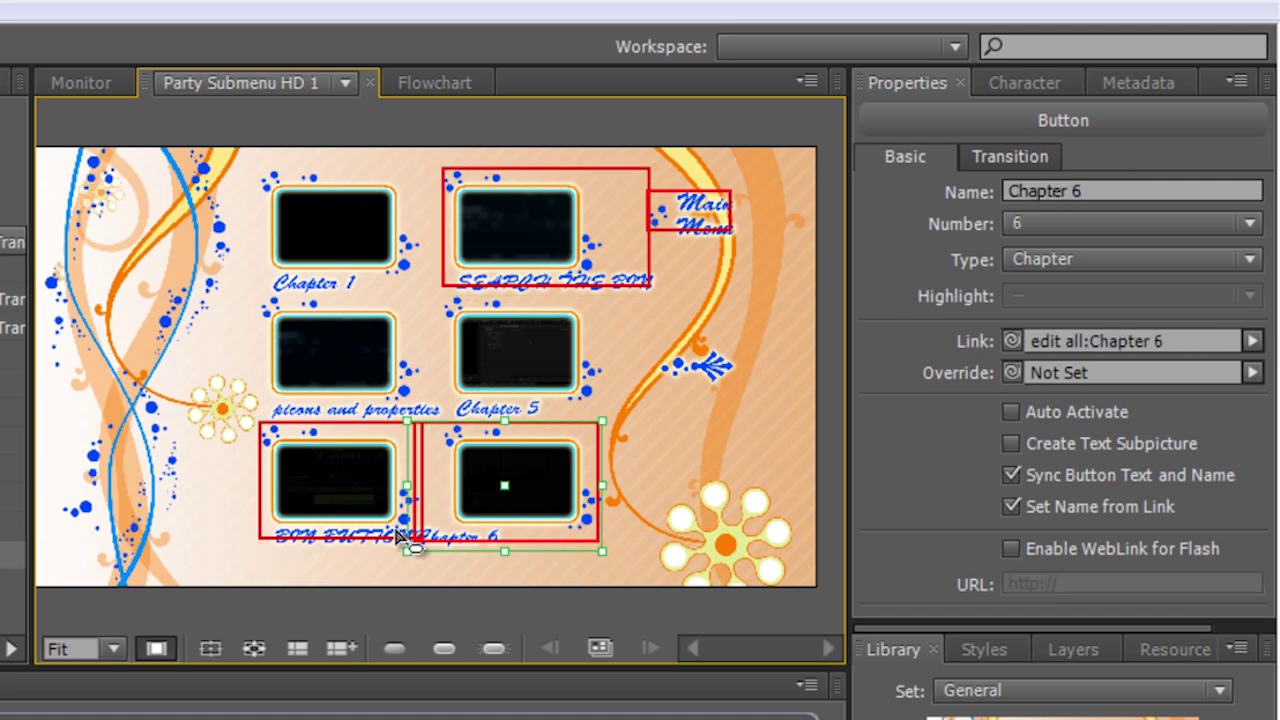
{"action": "left_click", "coordinate": [382, 543]}
{"action": "left_click_drag", "start_coordinate": [146, 214], "coordinate": [598, 570]}
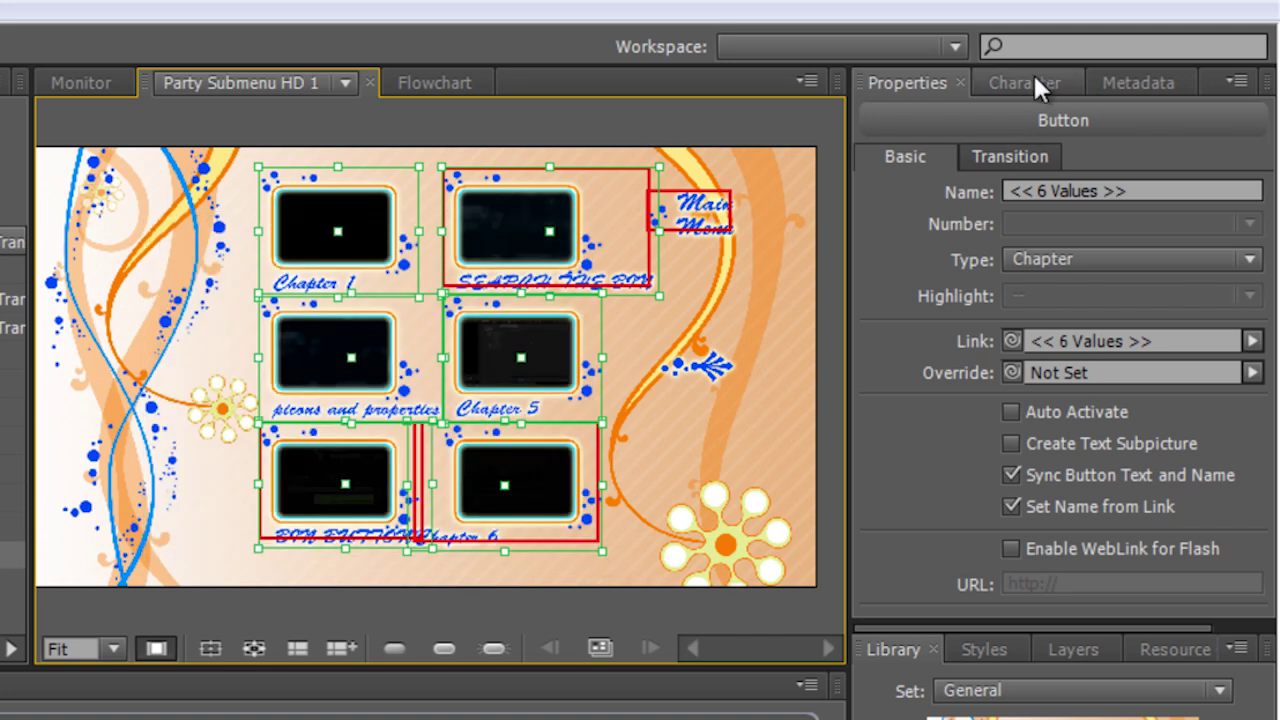
Set the button labels to the 42 font at size 18 in the Character panel.
{"action": "left_click", "coordinate": [1030, 82]}
{"action": "left_click", "coordinate": [1222, 127]}
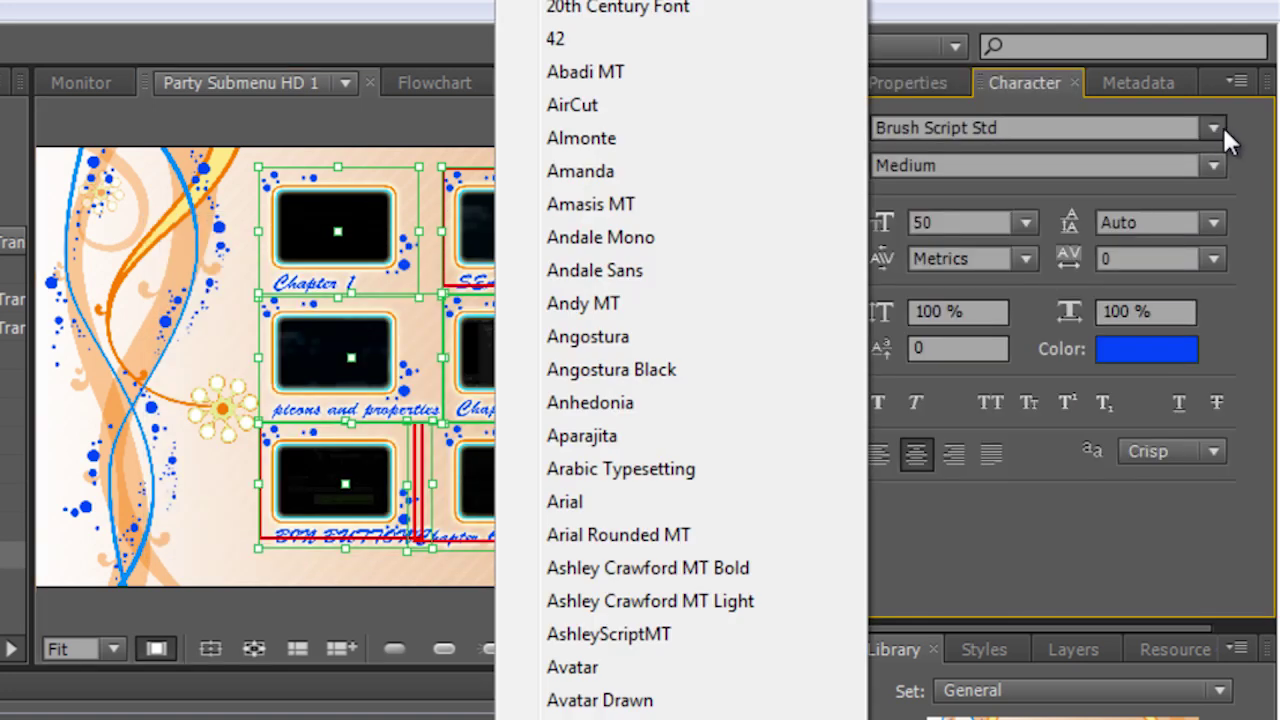
{"action": "left_click", "coordinate": [587, 42]}
{"action": "left_click", "coordinate": [1025, 222]}
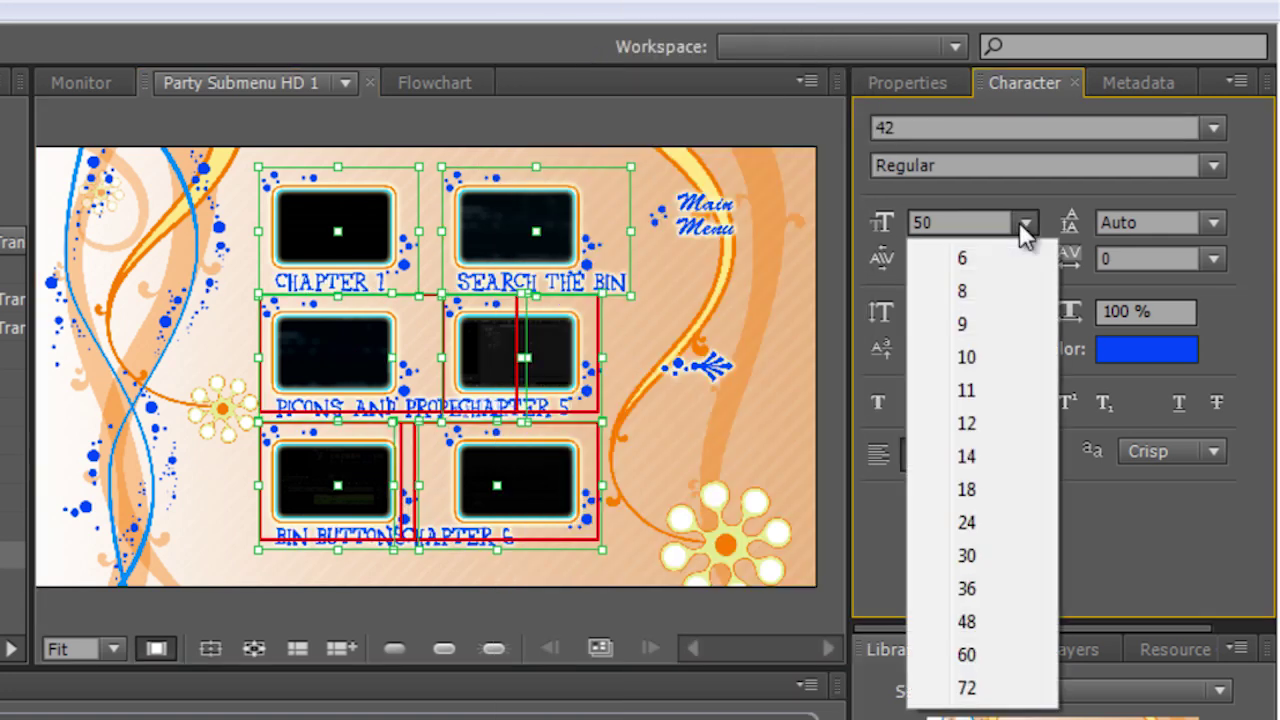
{"action": "left_click", "coordinate": [994, 491]}
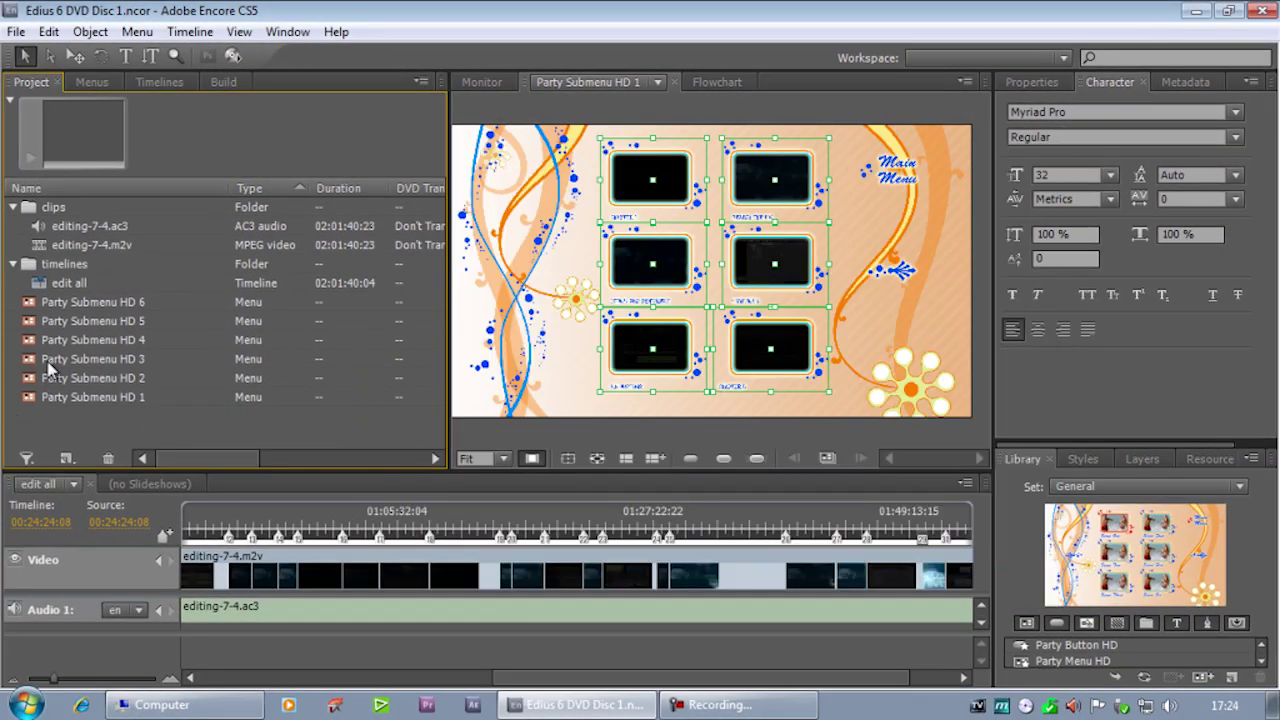
Inspect Party Submenu HD 3, 4 and 5, ending on Party Submenu HD 3.
{"action": "double_click", "coordinate": [36, 359]}
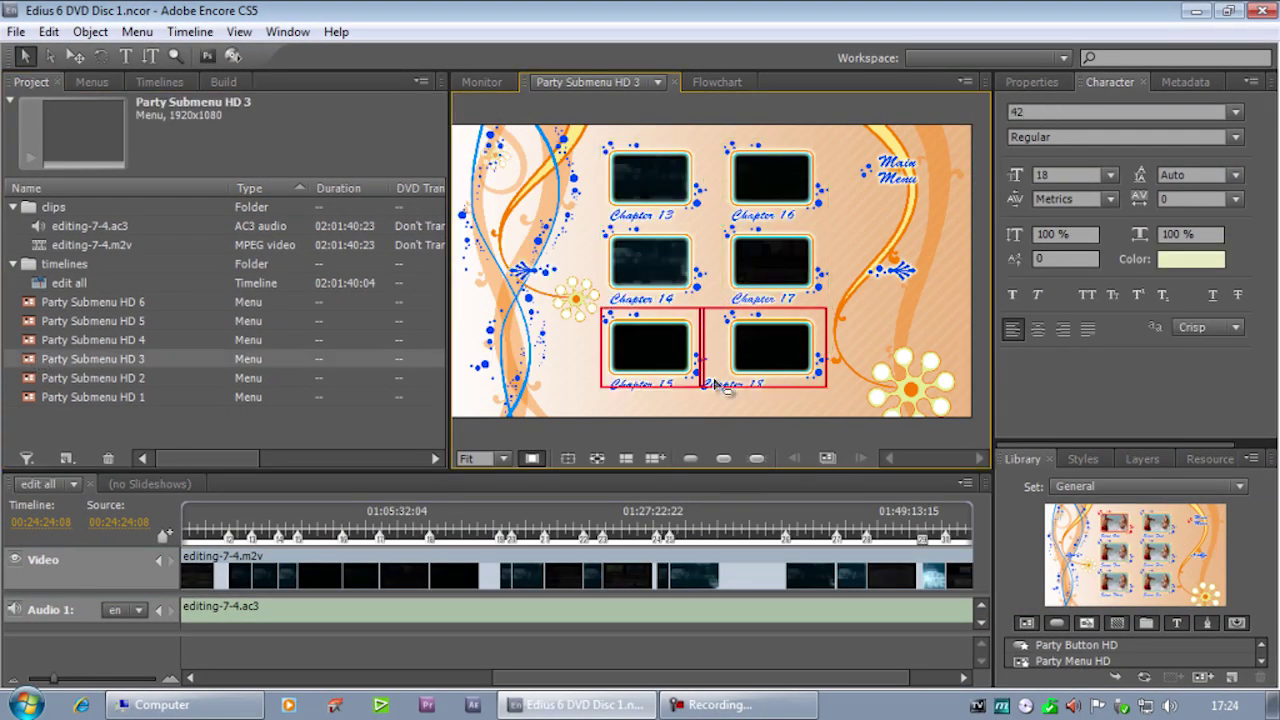
{"action": "double_click", "coordinate": [40, 341]}
{"action": "double_click", "coordinate": [36, 321]}
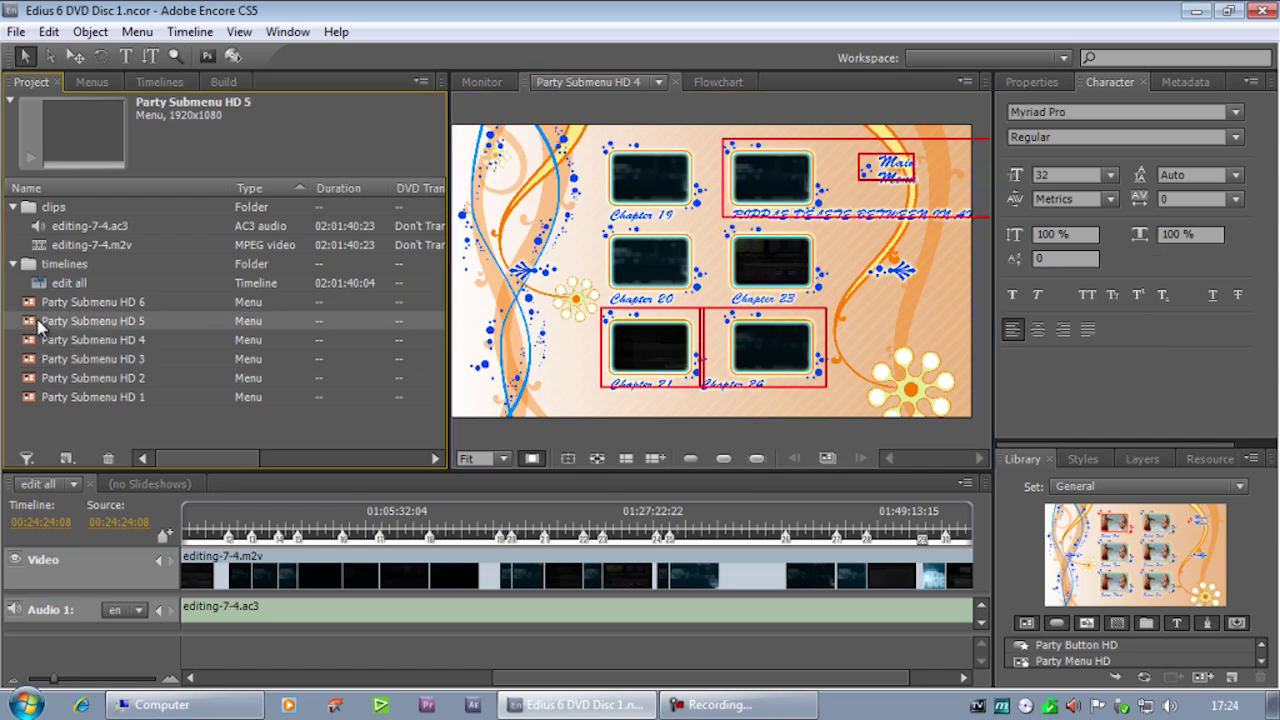
{"action": "double_click", "coordinate": [40, 359]}
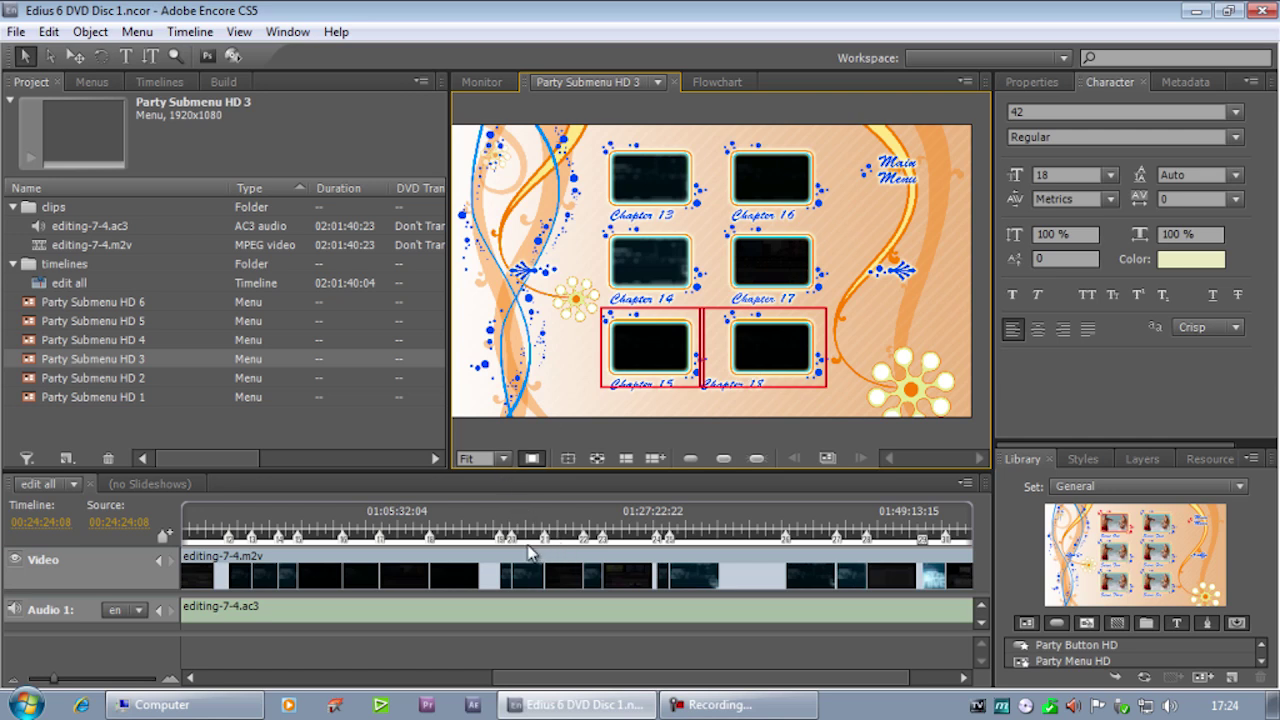
Move the timeline playhead to the Chapter 18 marker at 01:09:27:17 and view its properties.
{"action": "left_click", "coordinate": [427, 538]}
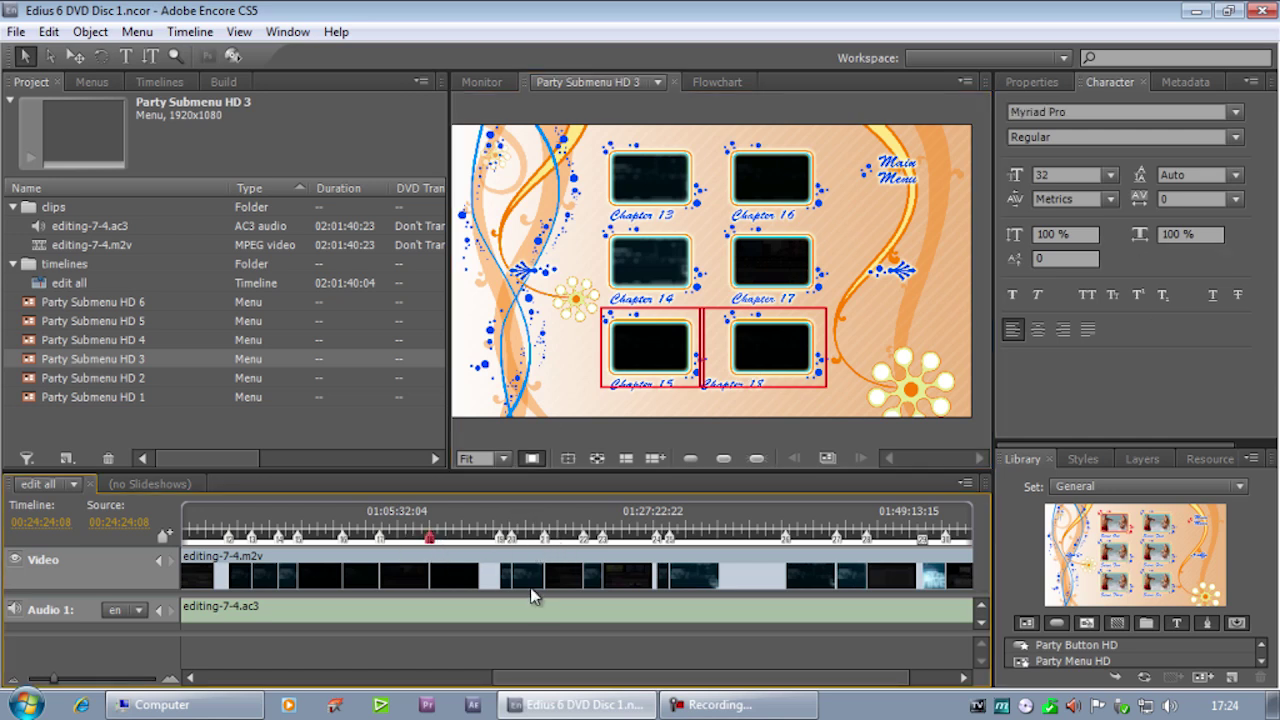
{"action": "left_click", "coordinate": [443, 524]}
{"action": "left_click", "coordinate": [1031, 82]}
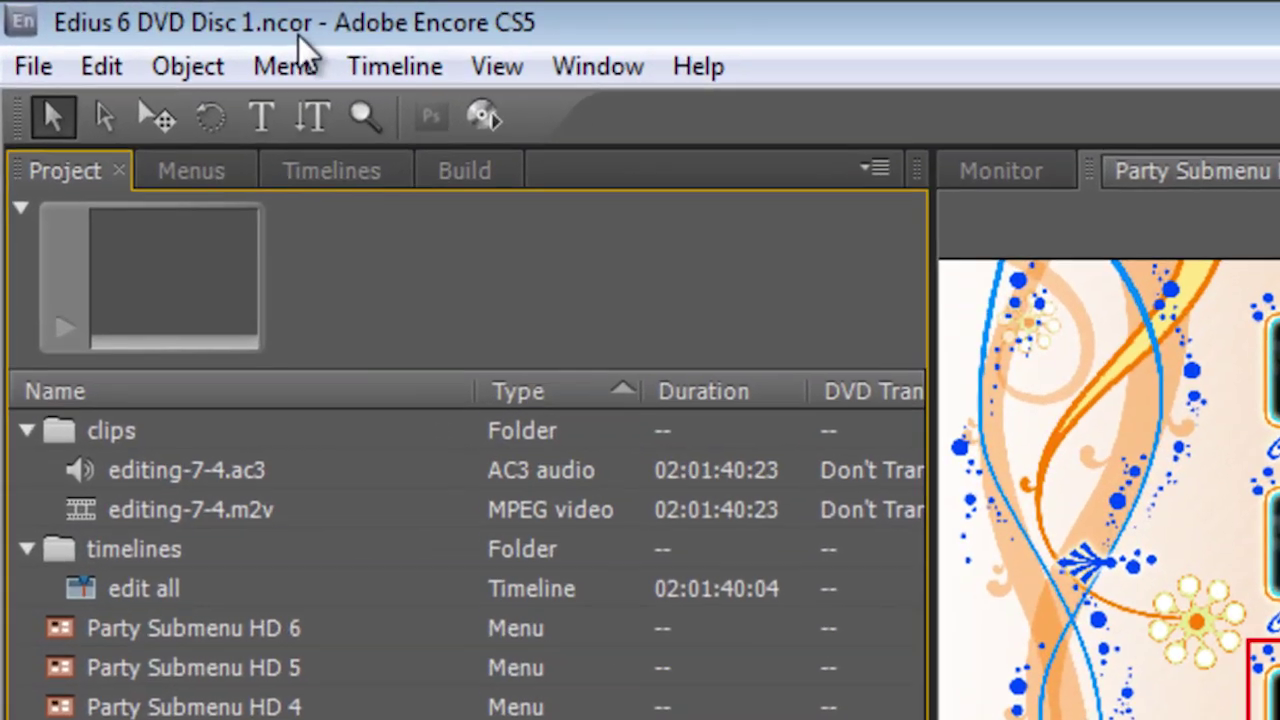
Select Party Submenu HD 5 and open the Menu menu for Create MultiPage Chapter Index.
{"action": "left_click", "coordinate": [78, 320]}
{"action": "left_click", "coordinate": [294, 68]}
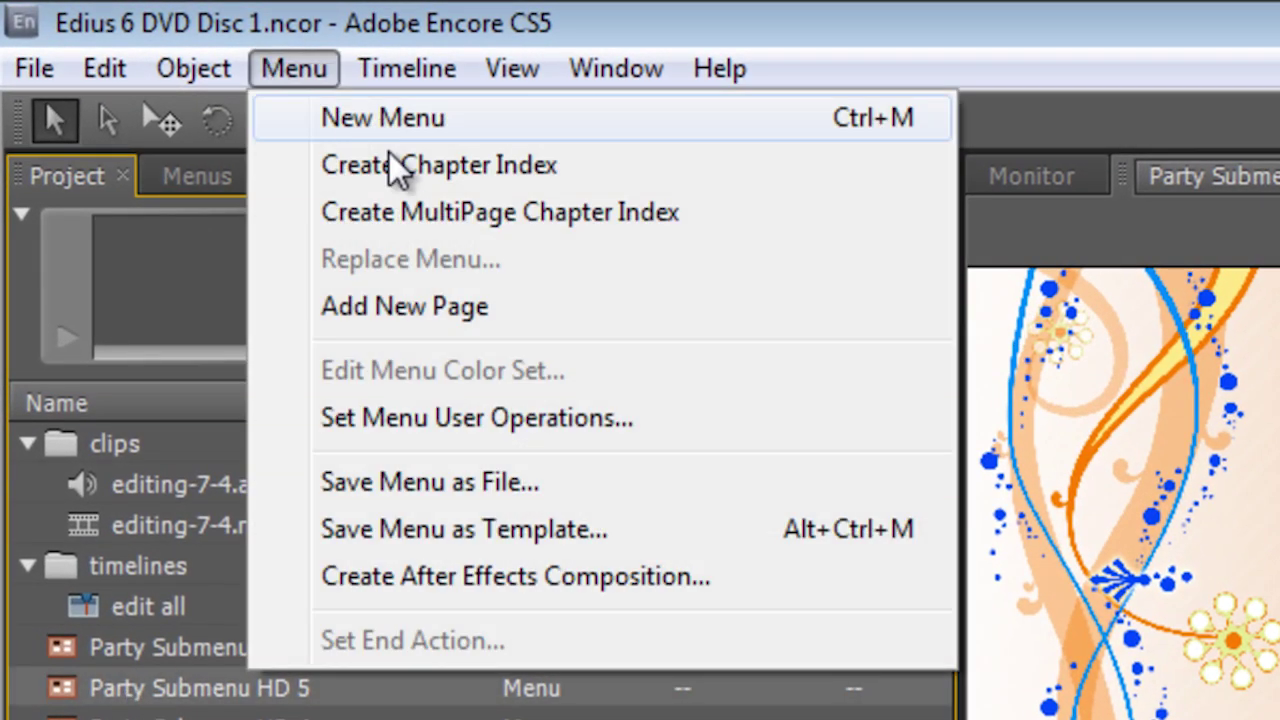